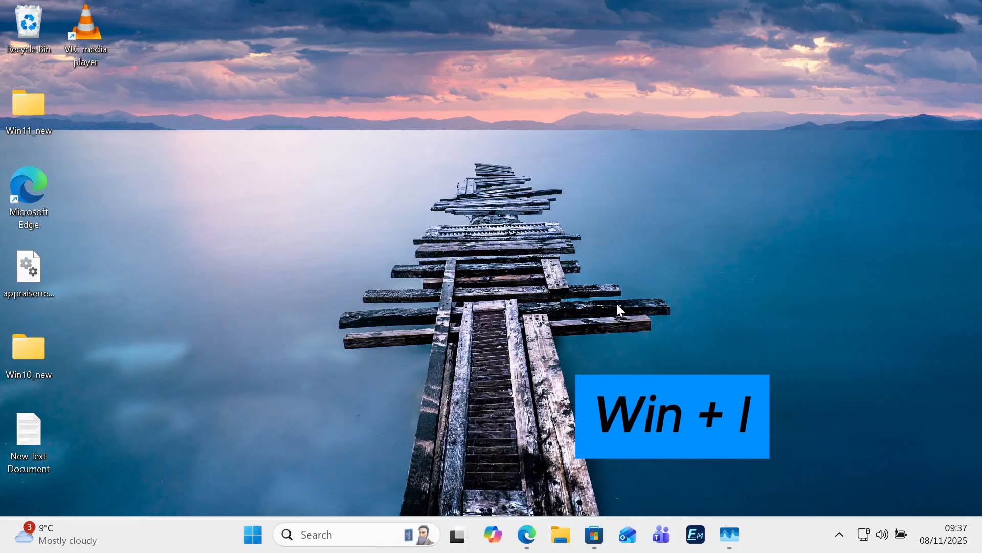
# Step: Open Windows Settings at the startup apps page and maximise the window
pyautogui.press('super+i')
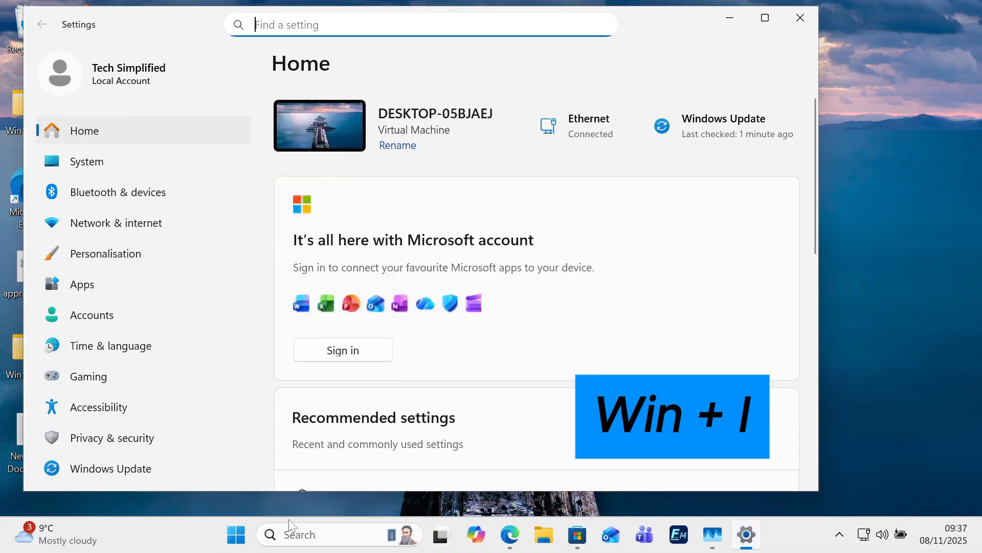
pyautogui.click(312, 534)
pyautogui.write('settings')
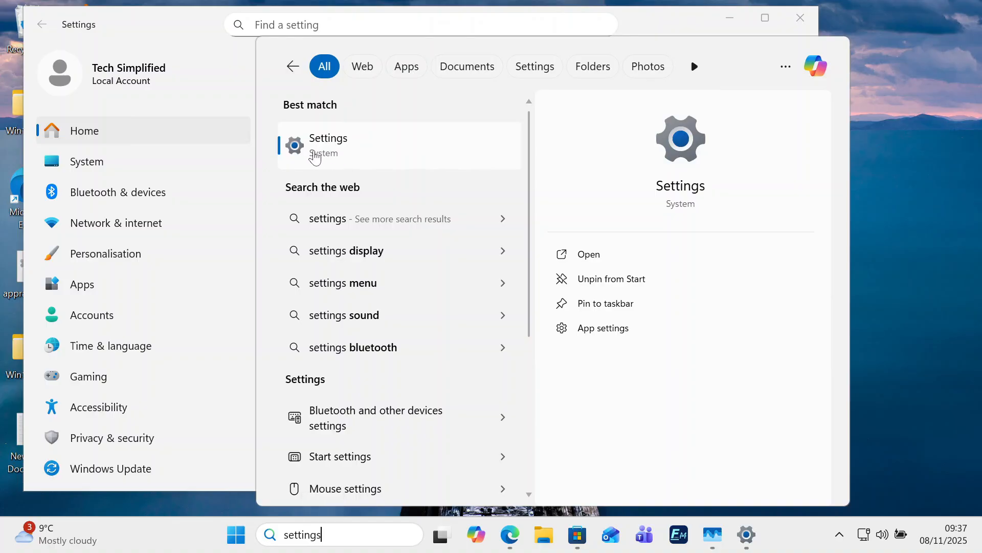
pyautogui.press('Return')
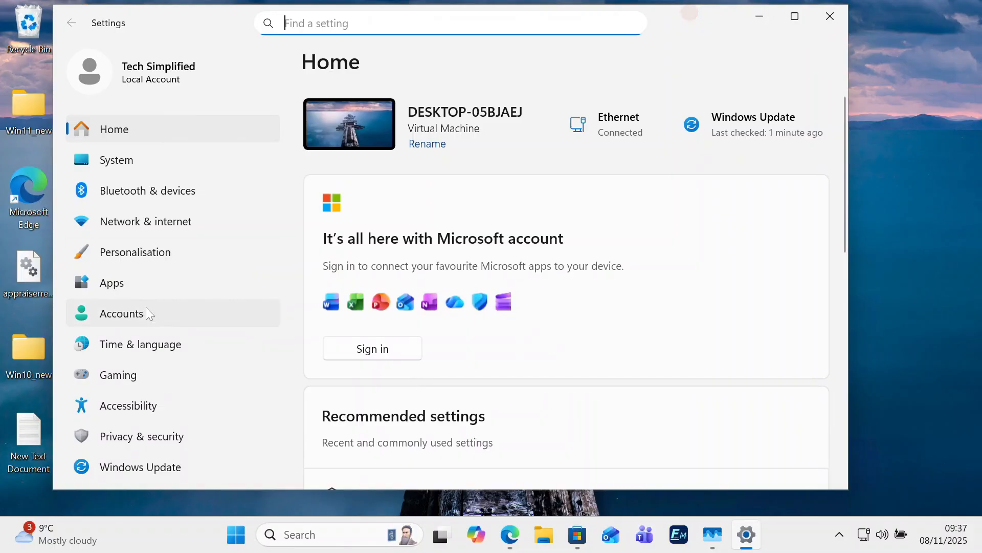
pyautogui.click(160, 282)
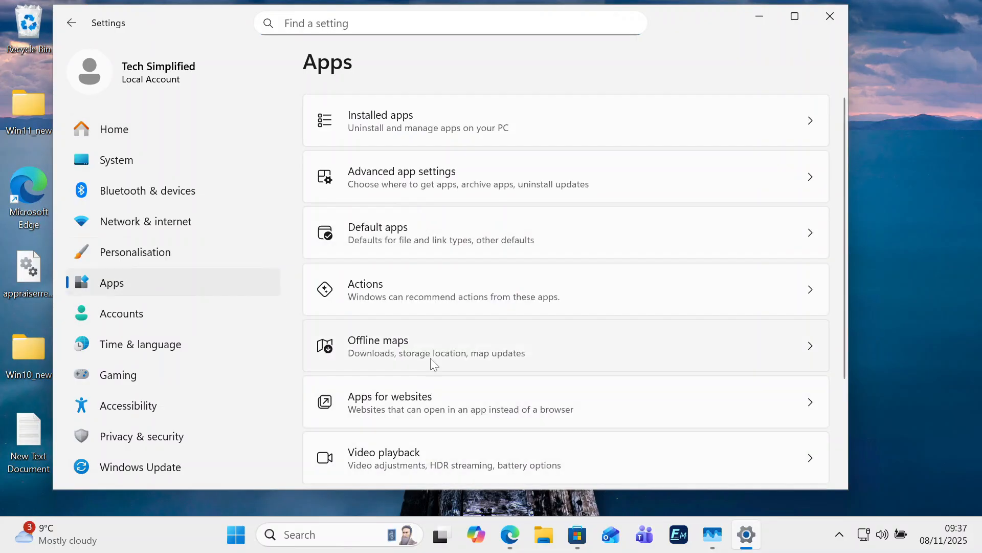
pyautogui.scroll(-3, 430, 362)
pyautogui.click(385, 371)
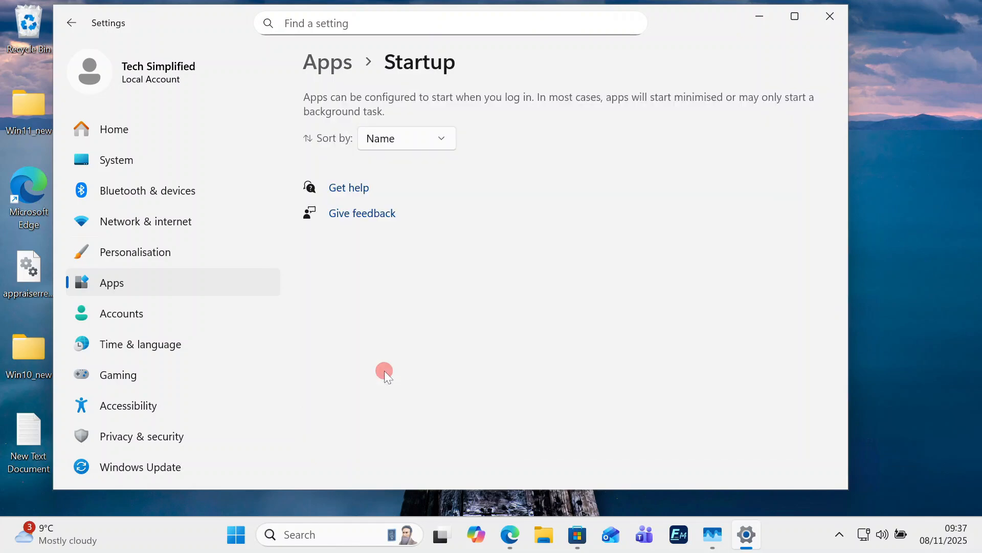
pyautogui.click(793, 15)
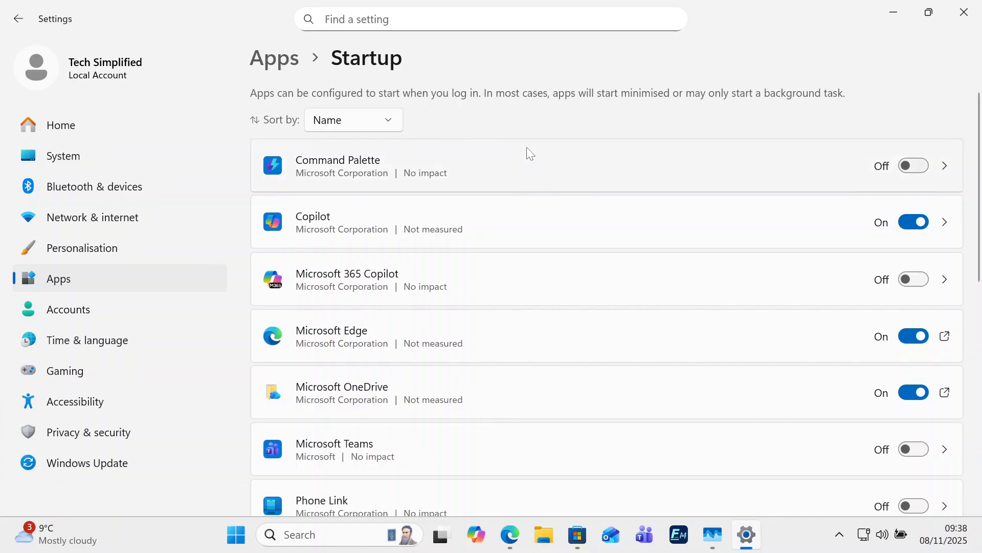
# Step: Turn off automatic startup for Copilot, Microsoft Edge and Microsoft OneDrive
pyautogui.scroll(-3, 584, 176)
pyautogui.scroll(-7, 587, 186)
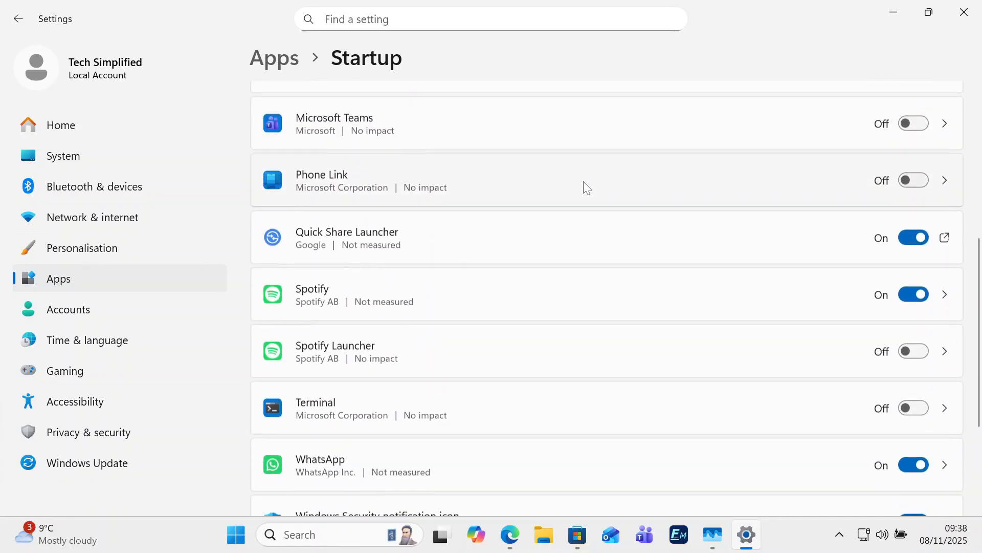
pyautogui.scroll(10, 614, 207)
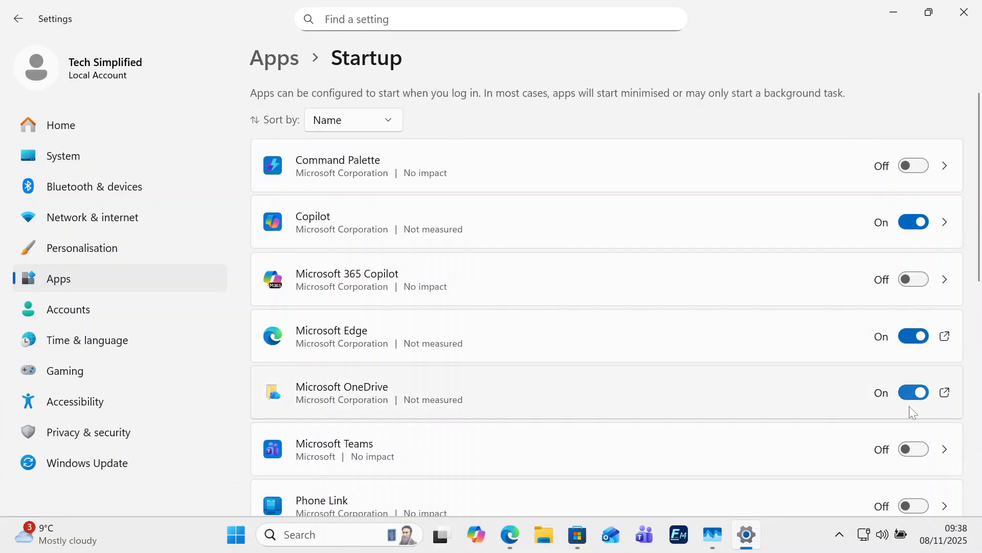
pyautogui.click(906, 221)
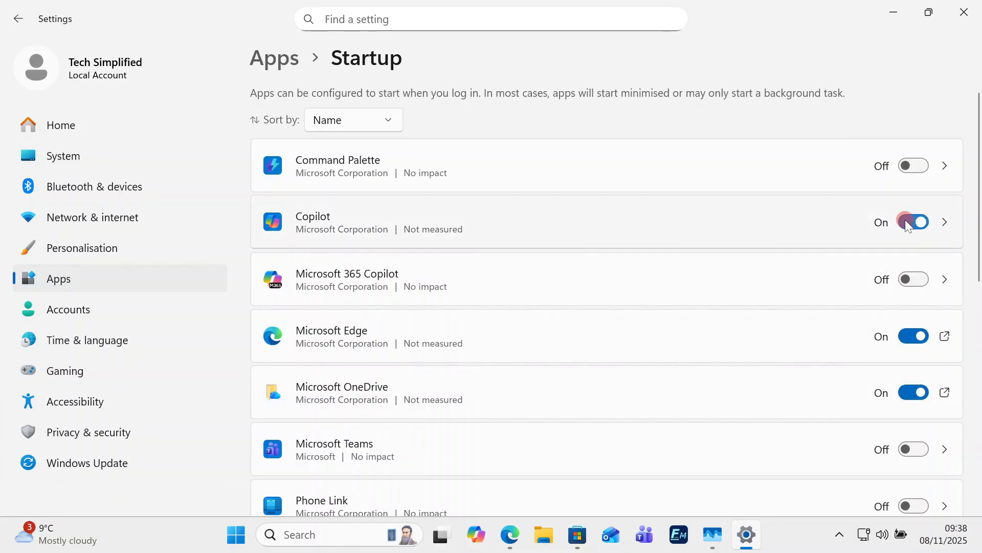
pyautogui.click(913, 392)
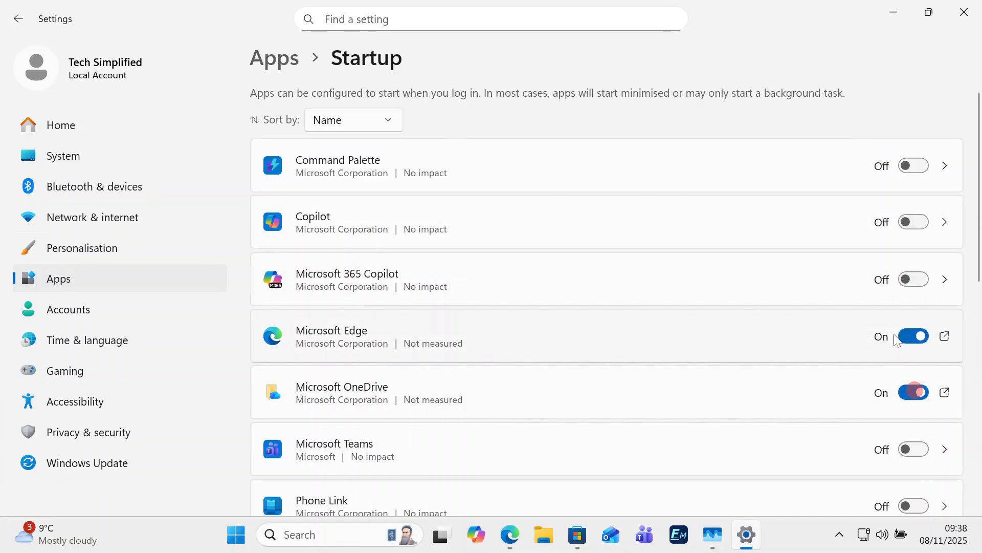
pyautogui.click(913, 336)
pyautogui.click(913, 392)
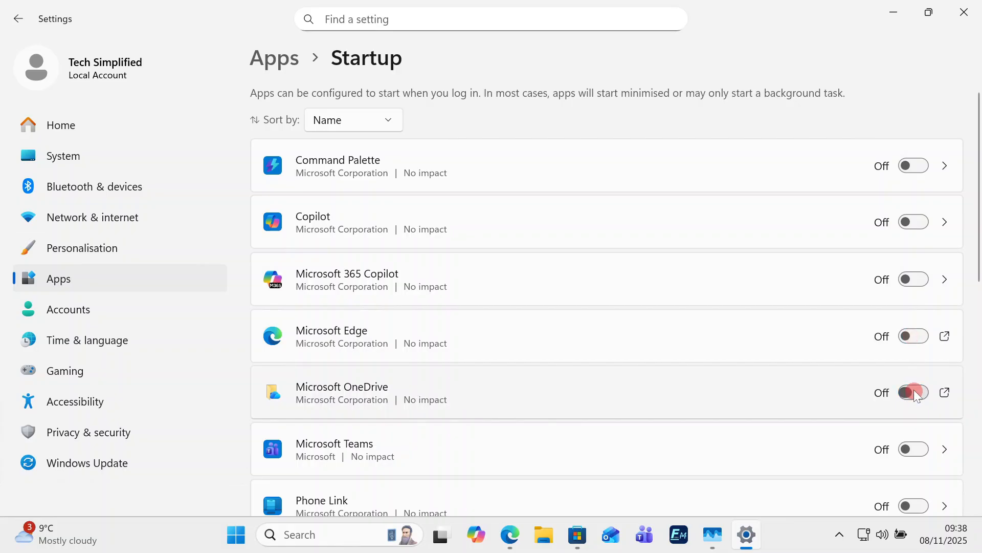
pyautogui.scroll(-10, 416, 364)
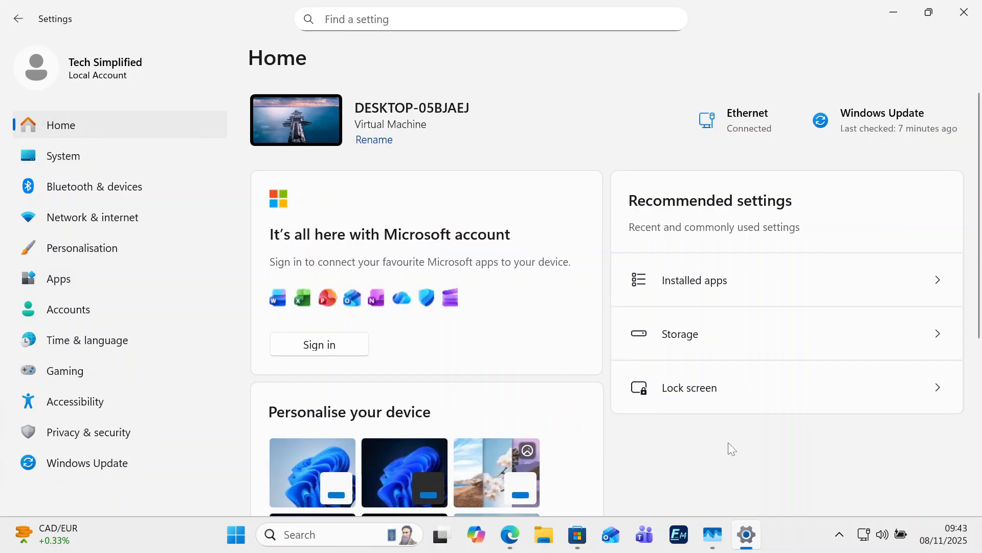
# Step: Open the list of installed apps in the Apps settings
pyautogui.click(52, 281)
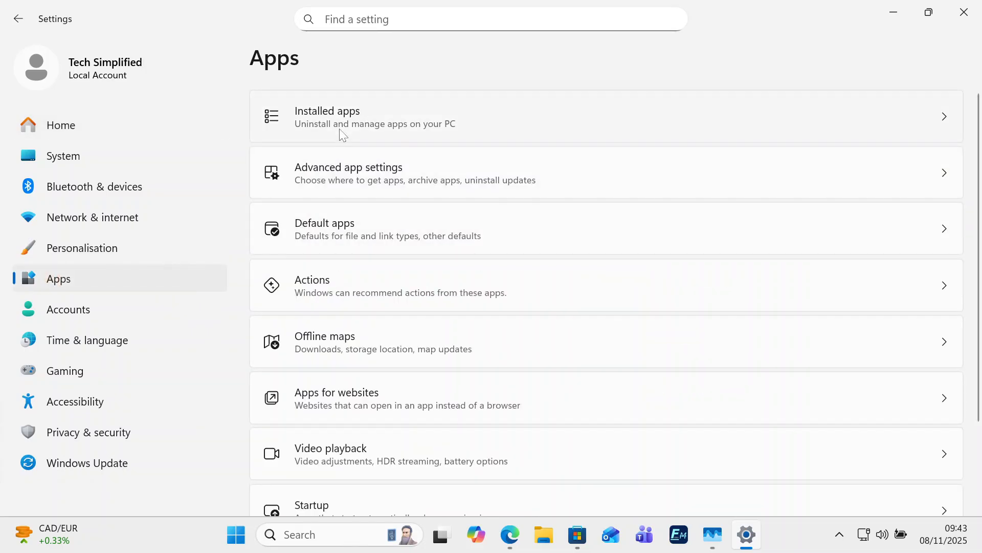
pyautogui.click(409, 112)
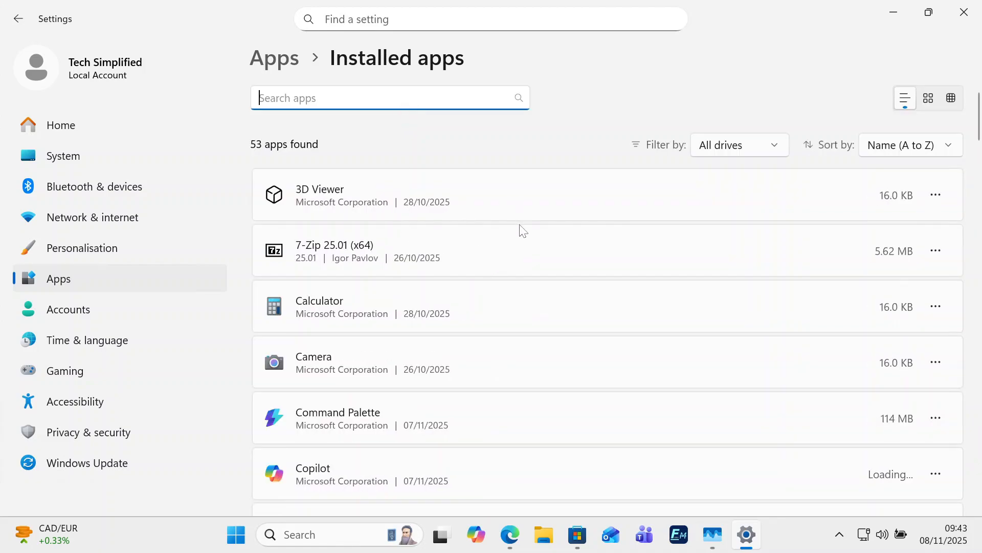
pyautogui.scroll(-2, 524, 268)
pyautogui.scroll(2, 520, 241)
pyautogui.click(327, 145)
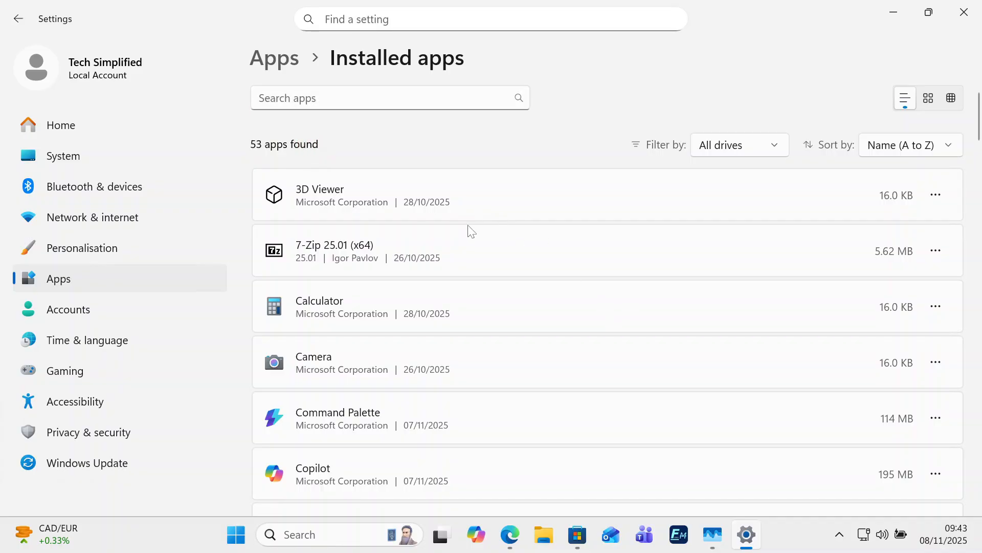
# Step: Find Microsoft To Do among the installed apps and uninstall it
pyautogui.scroll(-3, 468, 227)
pyautogui.scroll(-7, 470, 235)
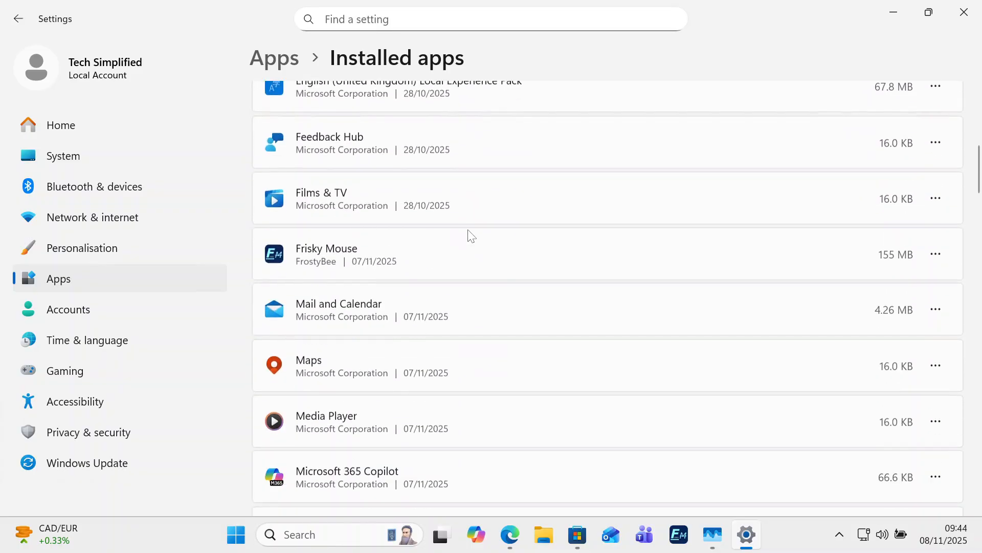
pyautogui.scroll(-6, 471, 236)
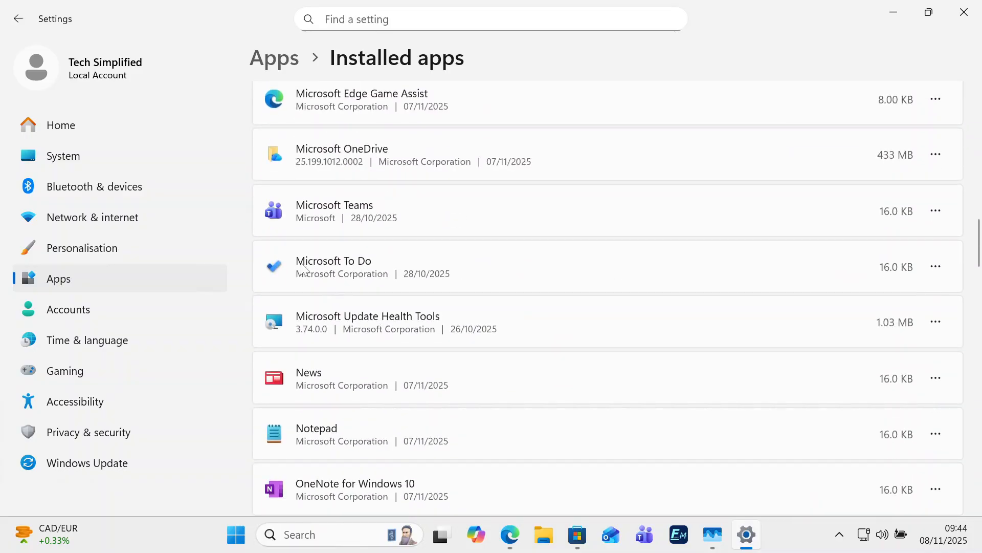
pyautogui.click(936, 267)
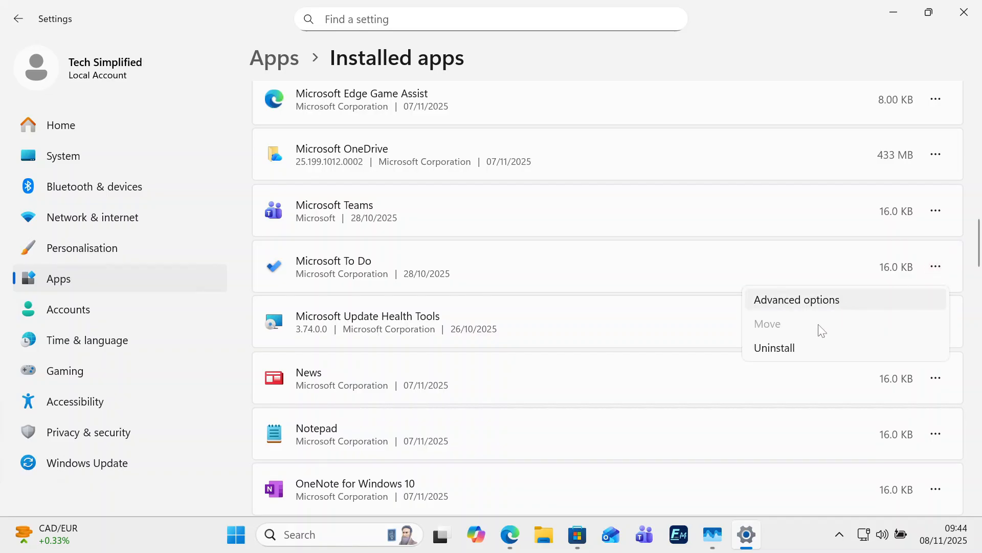
pyautogui.click(784, 349)
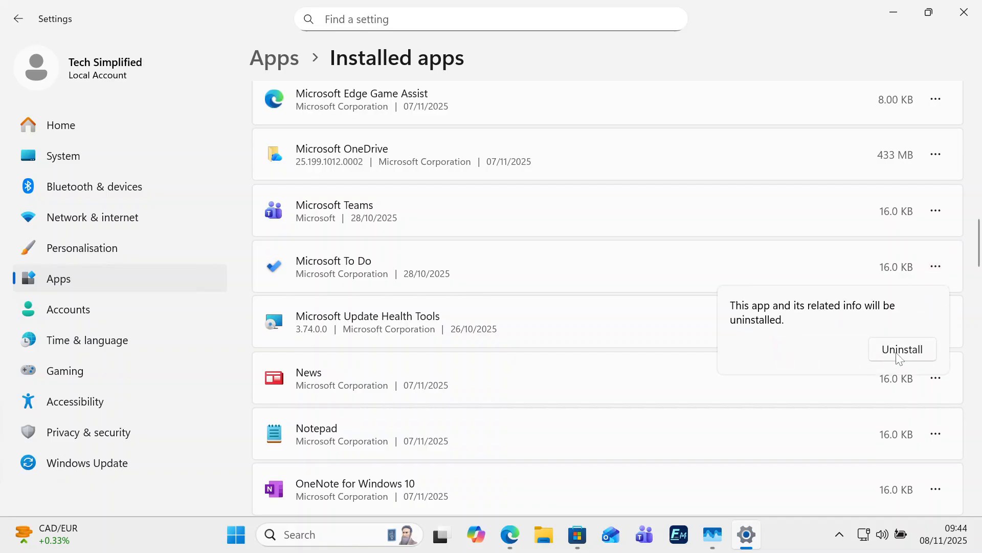
pyautogui.click(902, 350)
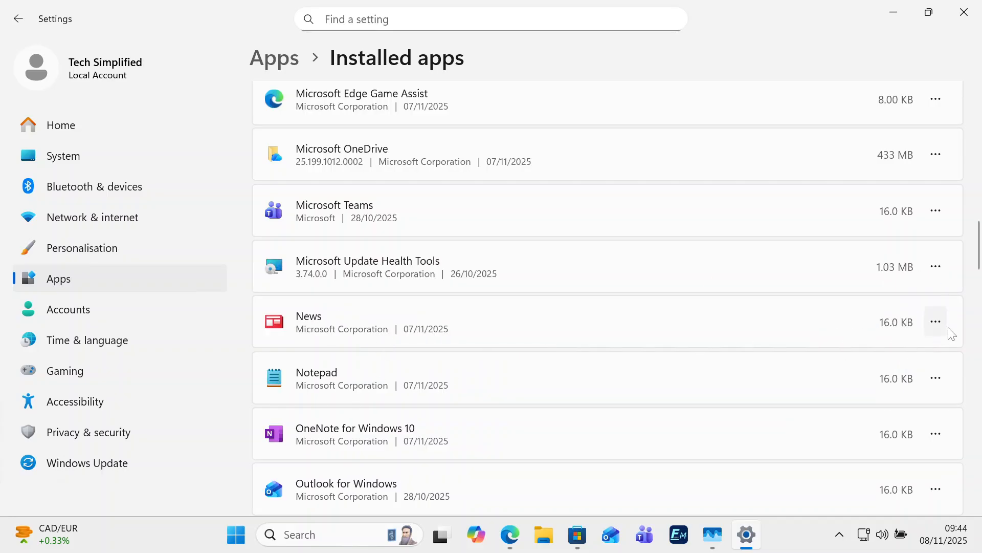
# Step: Uninstall the News app
pyautogui.click(936, 323)
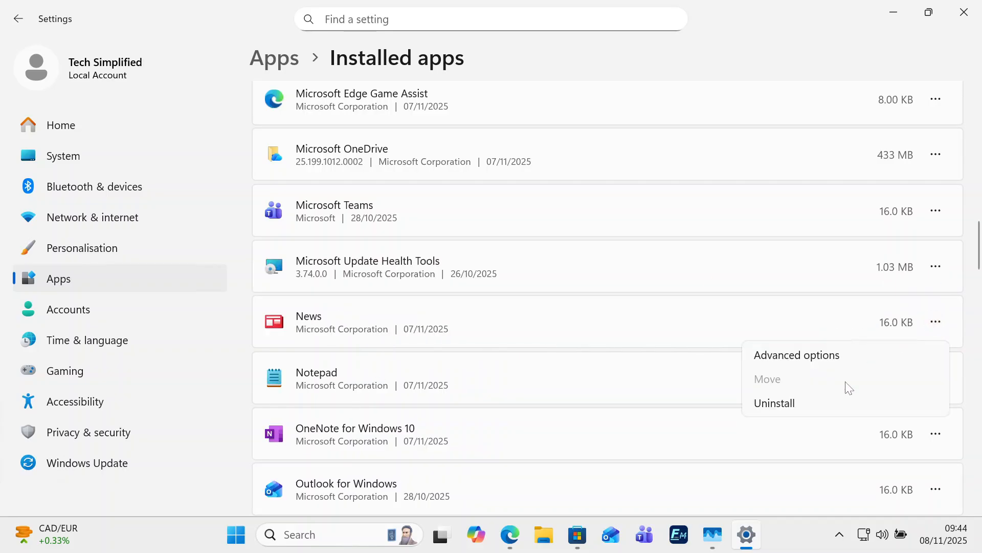
pyautogui.click(783, 405)
pyautogui.click(903, 404)
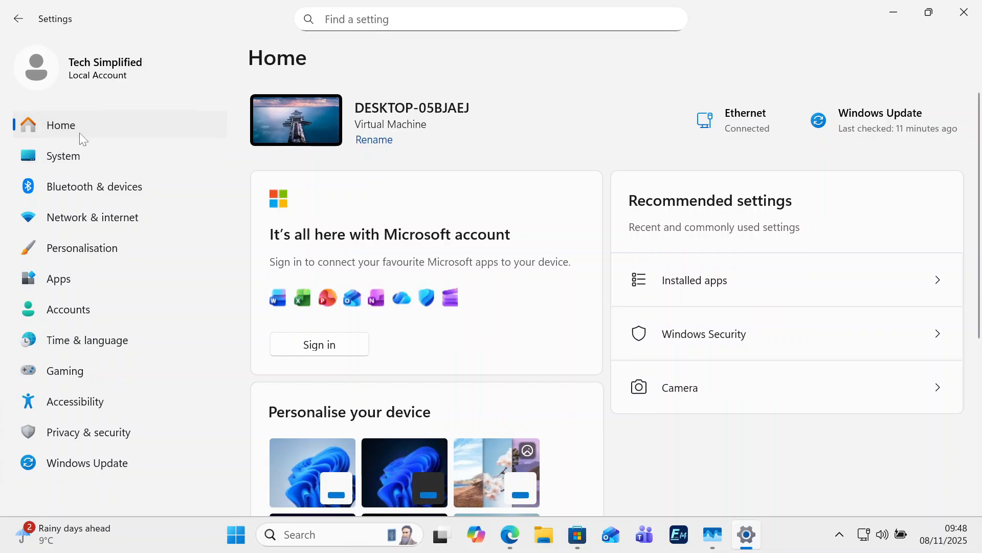
# Step: Open the advanced options for Media Player from the installed apps list
pyautogui.click(60, 279)
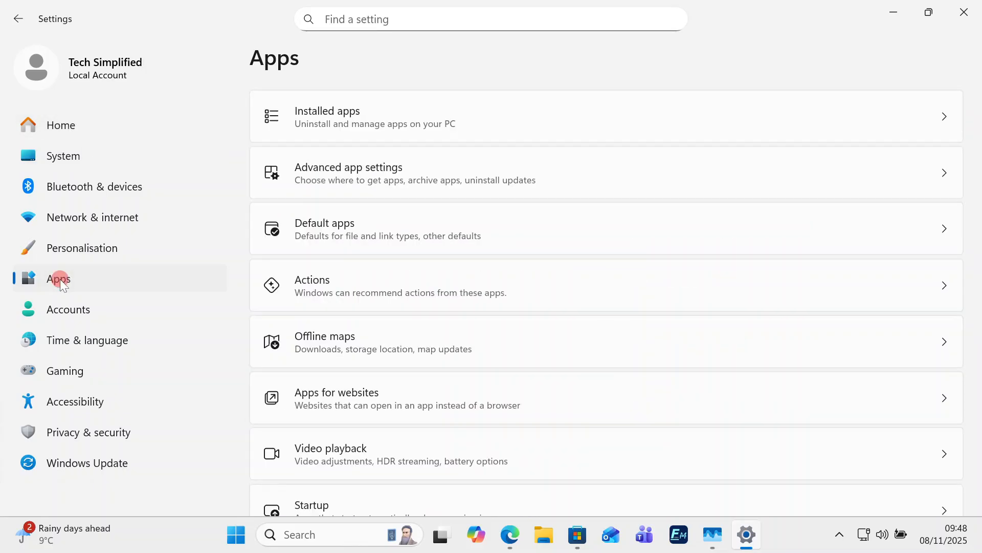
pyautogui.click(325, 124)
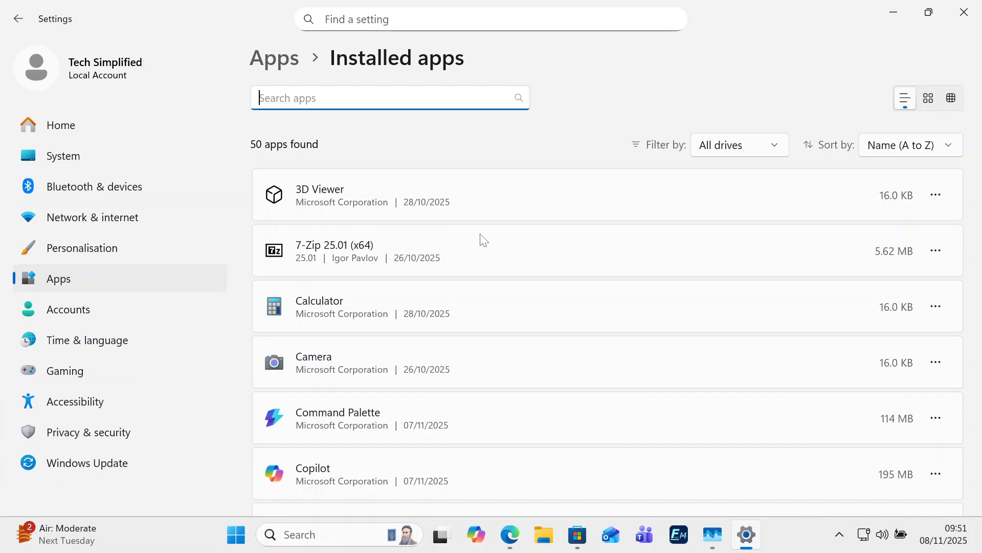
pyautogui.scroll(-10, 483, 240)
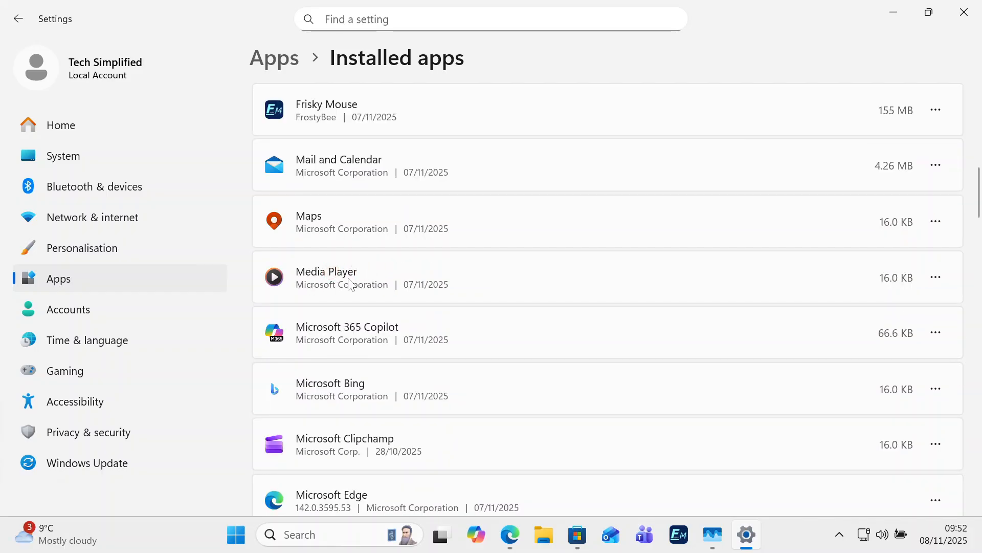
pyautogui.click(928, 278)
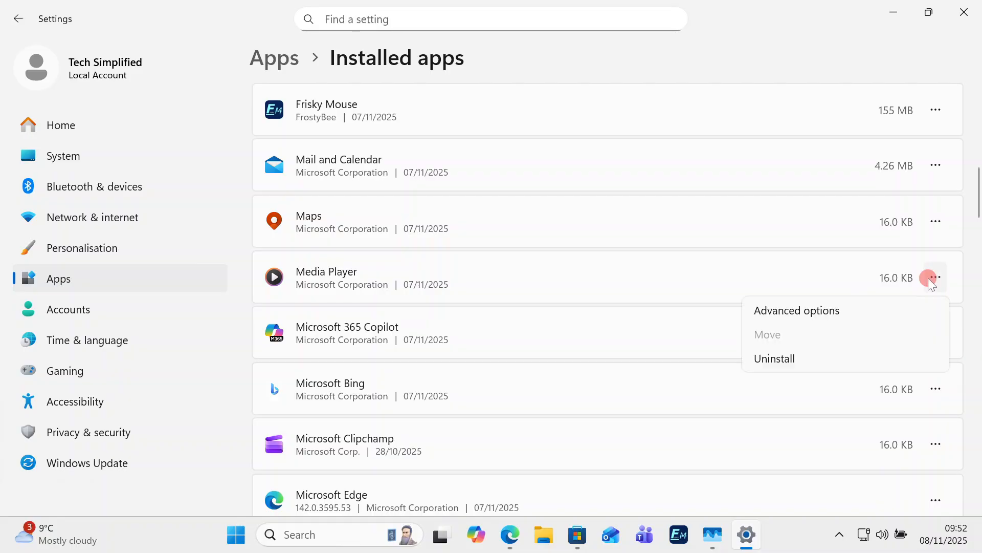
pyautogui.click(782, 311)
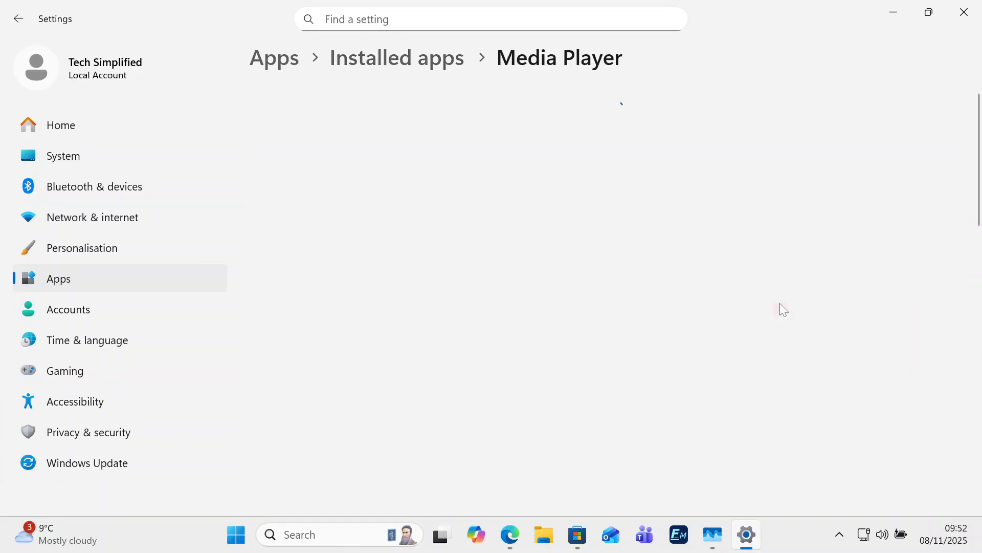
# Step: Set Media Player's background app permission to Never
pyautogui.scroll(-3, 280, 333)
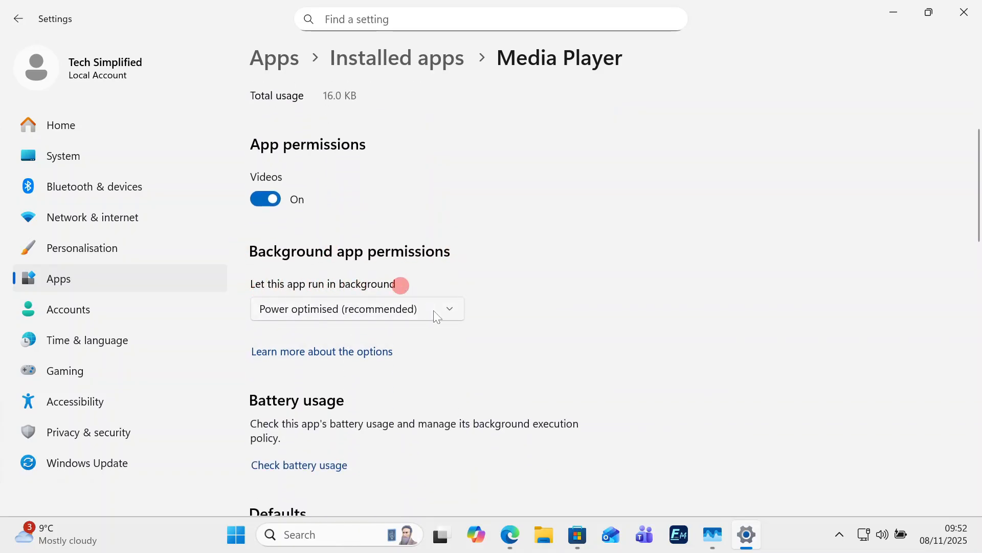
pyautogui.click(451, 308)
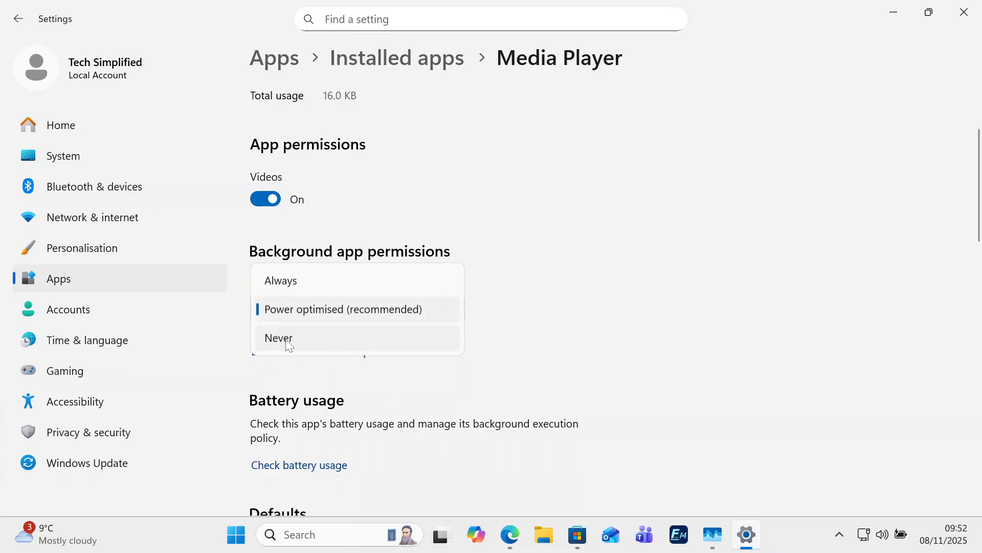
pyautogui.click(285, 337)
pyautogui.scroll(-2, 285, 332)
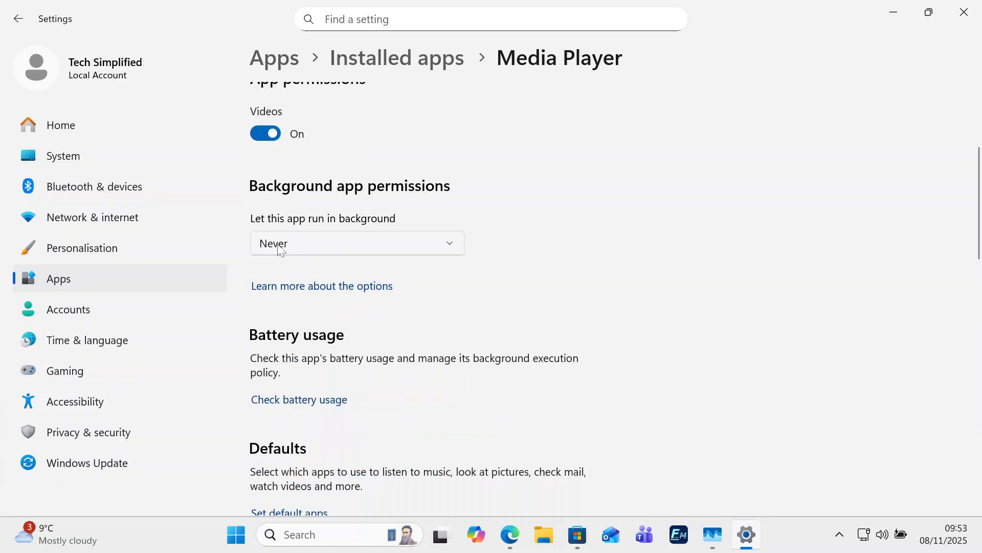
# Step: Open the Camera app's advanced options from the installed apps list and set its background app permission to Never
pyautogui.click(405, 57)
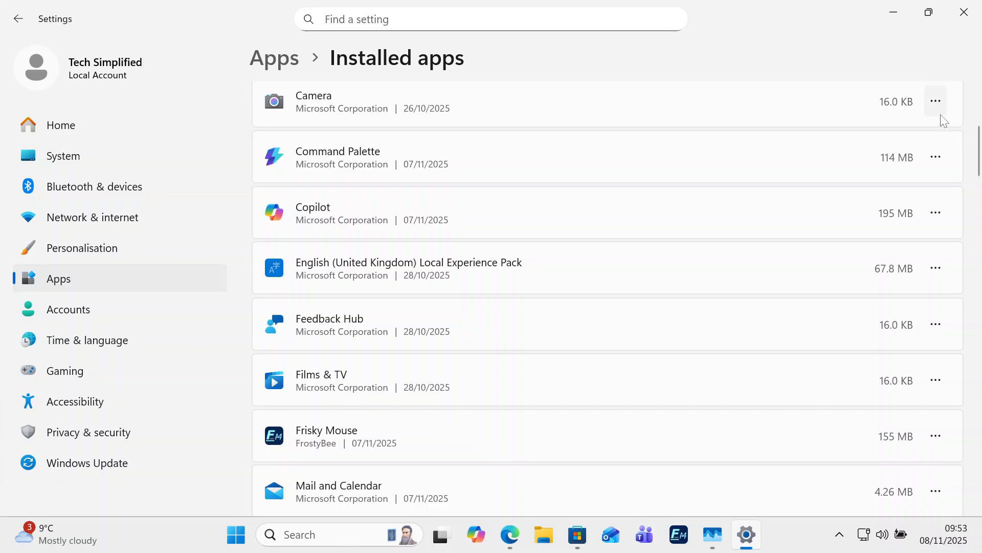
pyautogui.click(934, 102)
pyautogui.click(784, 136)
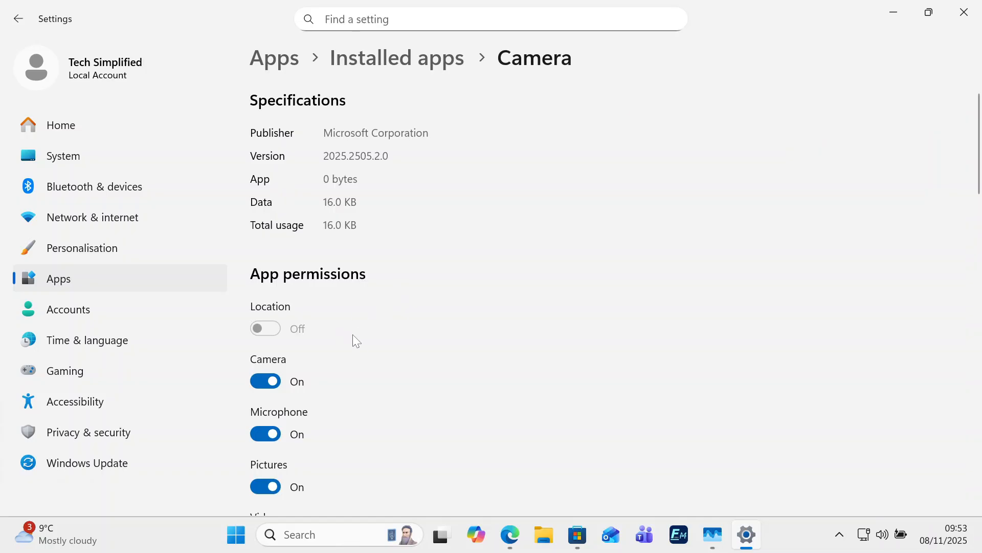
pyautogui.scroll(-2, 365, 351)
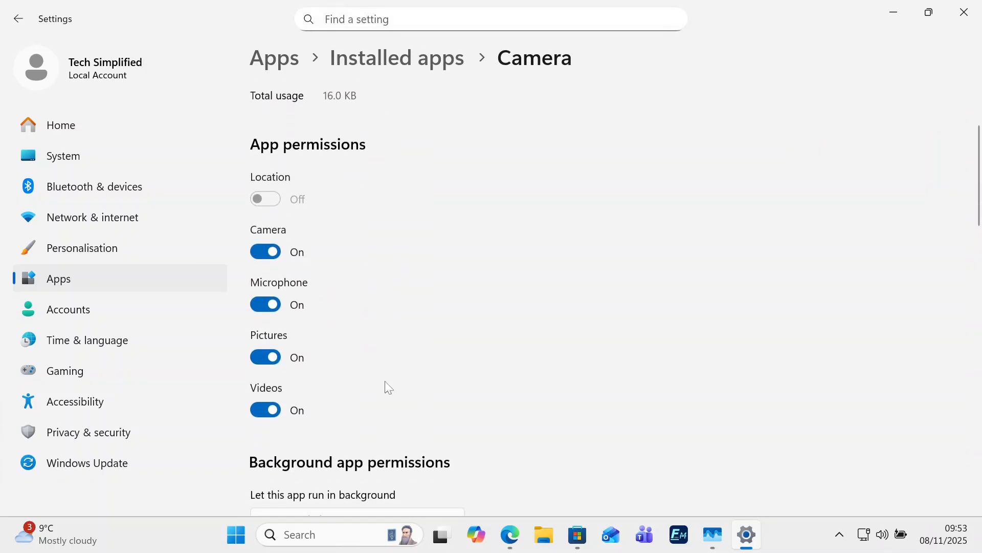
pyautogui.scroll(-3, 385, 389)
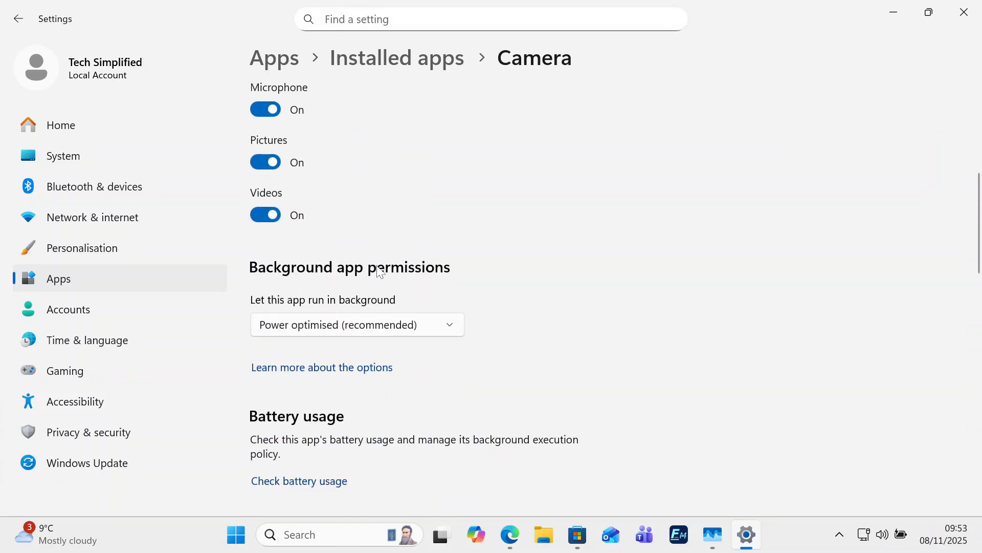
pyautogui.click(354, 324)
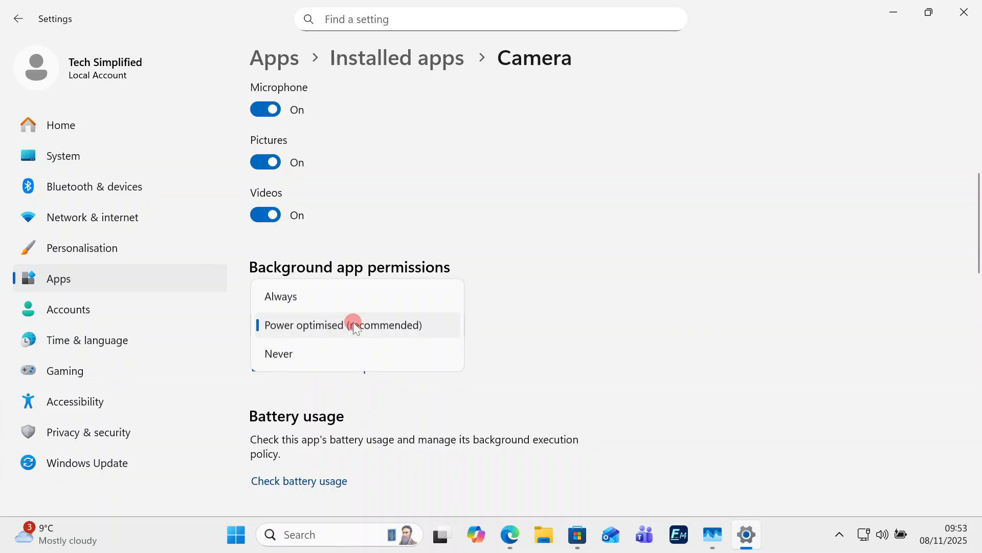
pyautogui.click(283, 352)
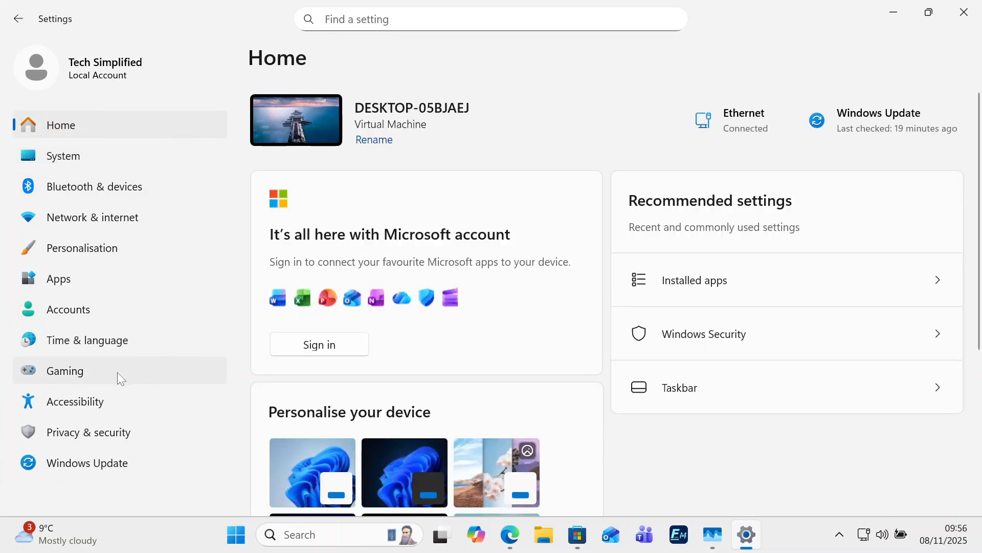
# Step: In the system's Power & battery settings, set the plugged-in power mode to Best Performance
pyautogui.click(60, 154)
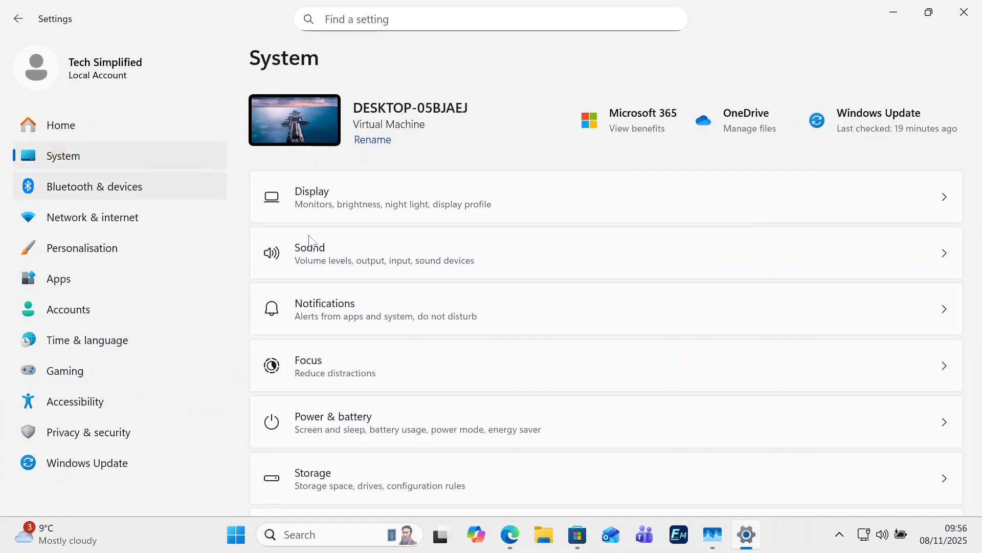
pyautogui.click(345, 427)
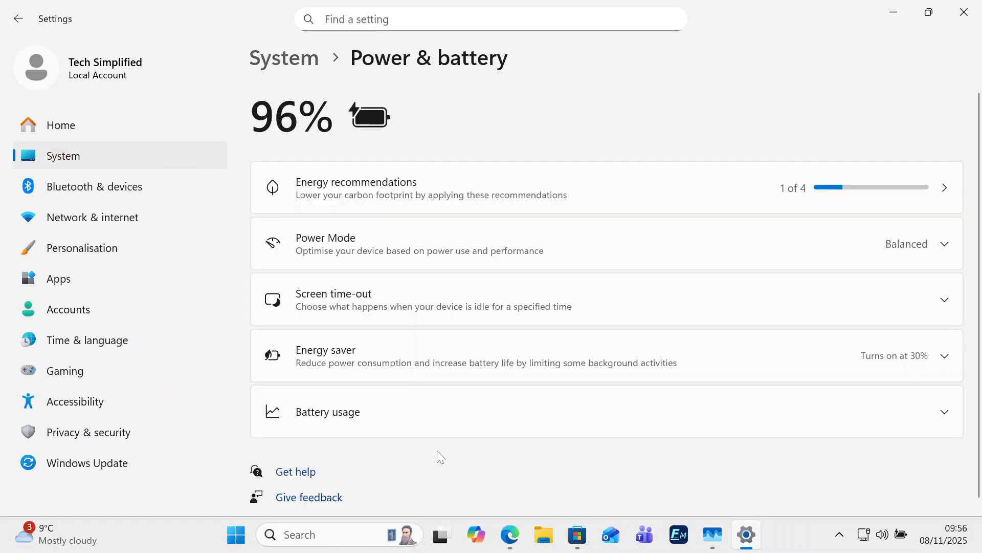
pyautogui.click(395, 247)
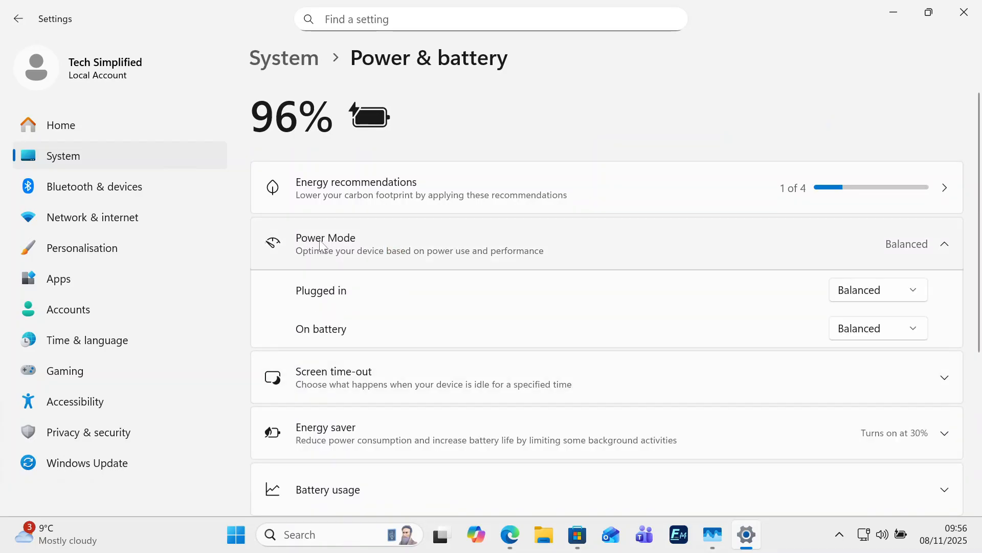
pyautogui.click(348, 292)
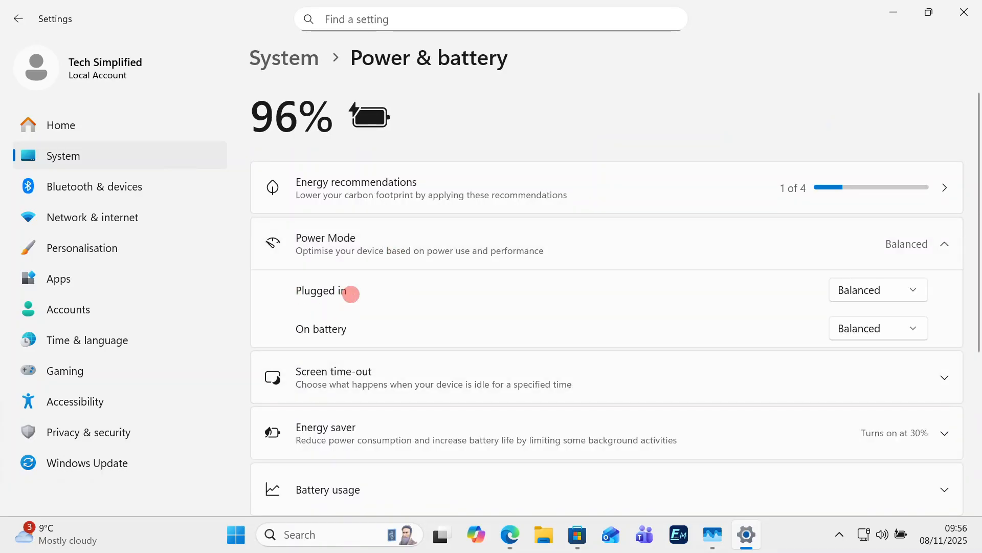
pyautogui.click(877, 292)
pyautogui.click(873, 293)
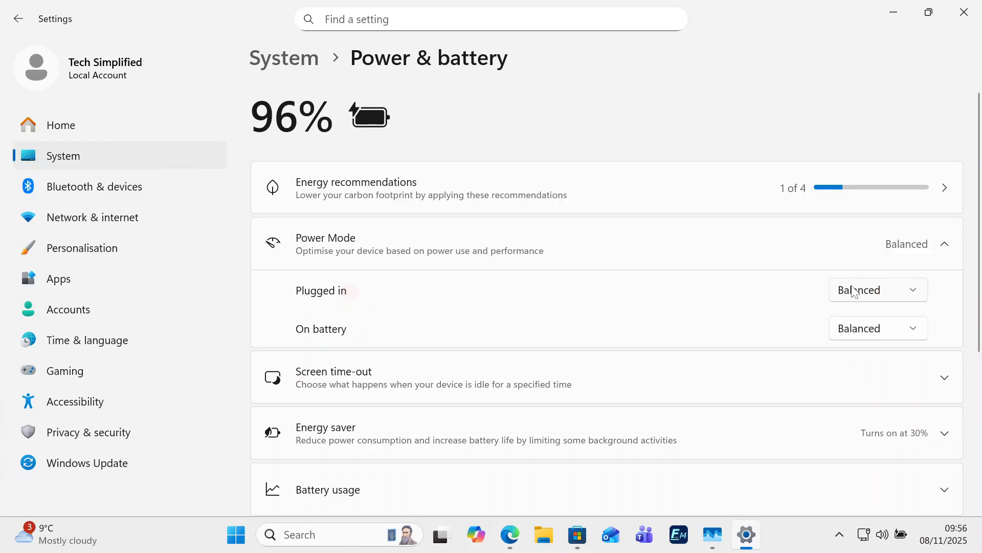
pyautogui.click(871, 292)
pyautogui.click(868, 320)
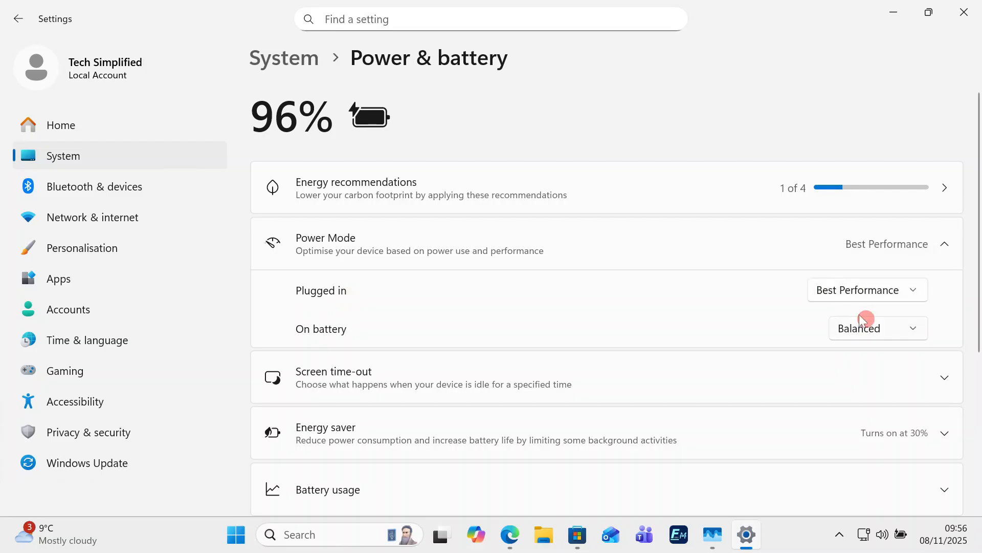
# Step: Set the on-battery power mode to Best Performance
pyautogui.moveTo(322, 331); pyautogui.dragTo(341, 330)
pyautogui.click(895, 333)
pyautogui.click(867, 358)
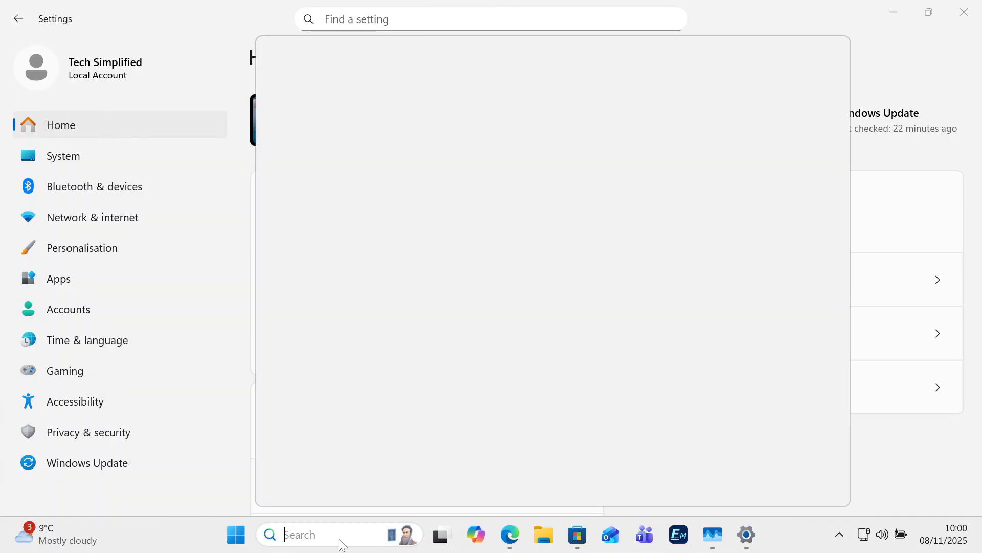
# Step: Search Windows for "ADVANCED", open the advanced system settings and bring up the Performance Options
pyautogui.click(340, 541)
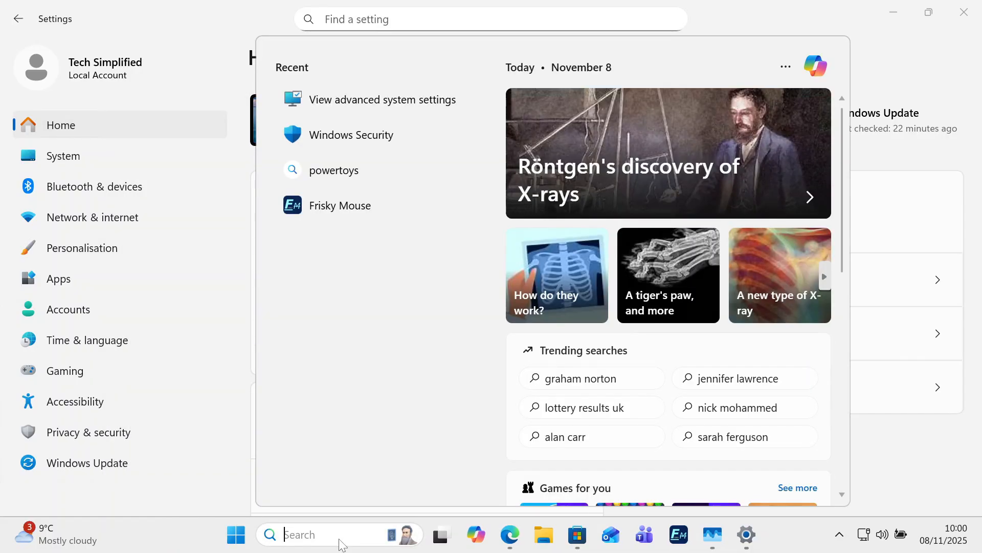
pyautogui.write('ADVANCED')
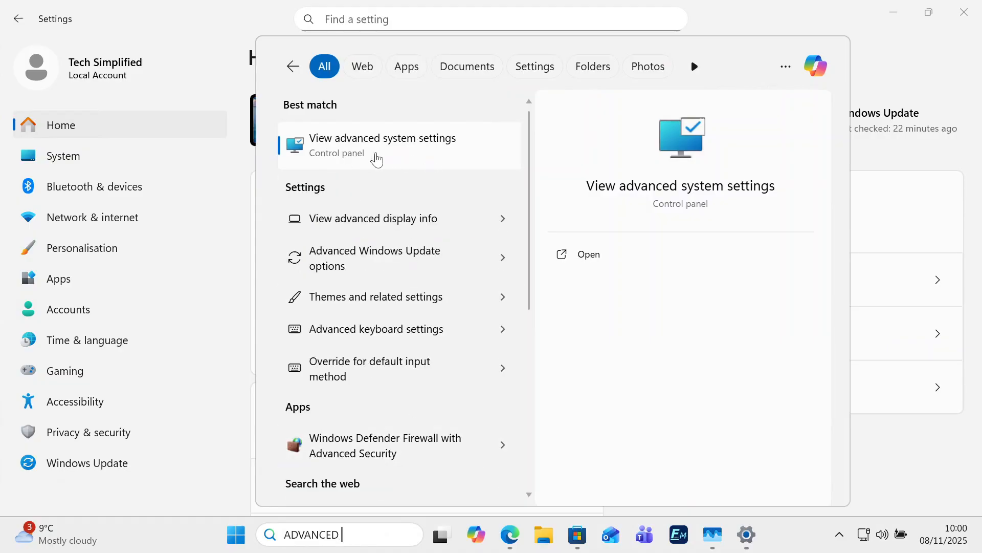
pyautogui.click(401, 154)
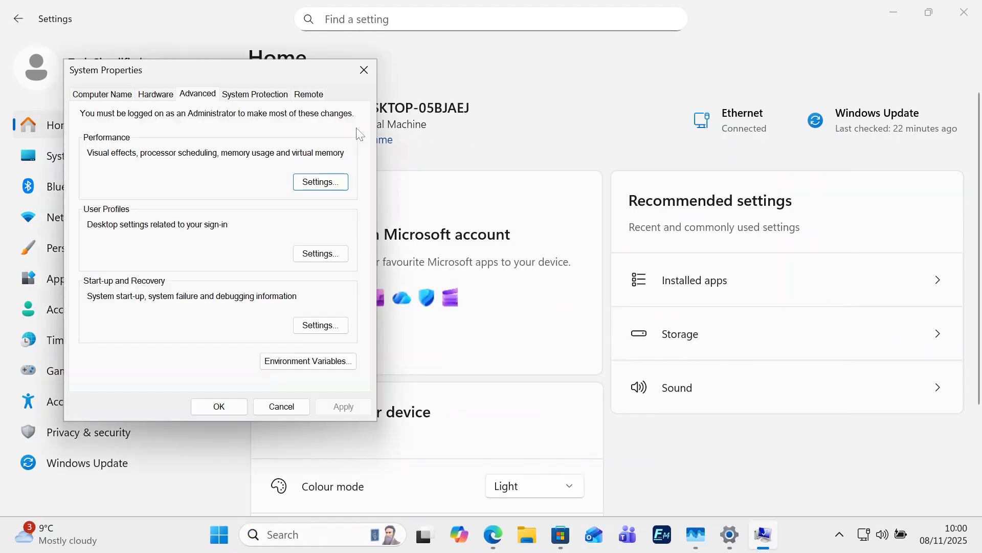
pyautogui.moveTo(206, 73); pyautogui.dragTo(347, 68)
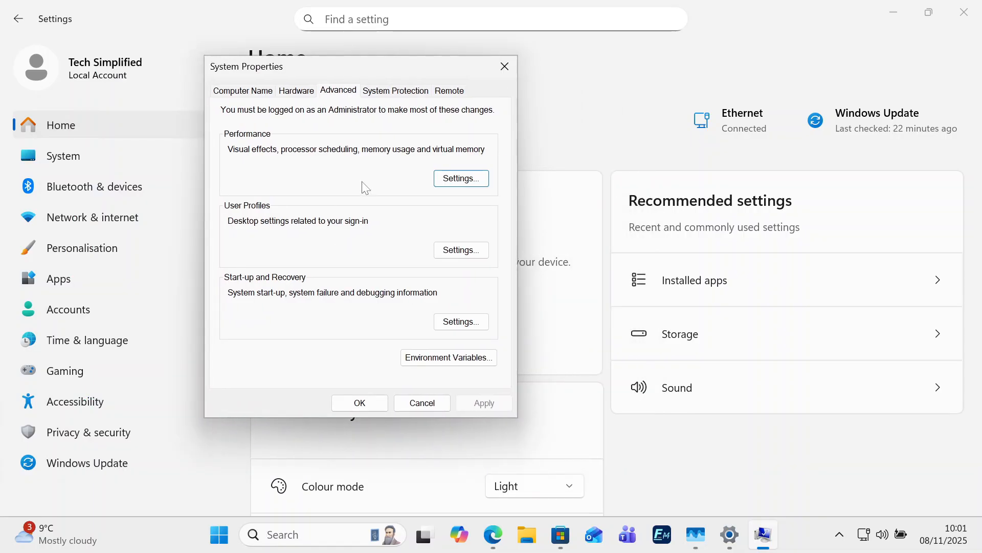
pyautogui.click(474, 180)
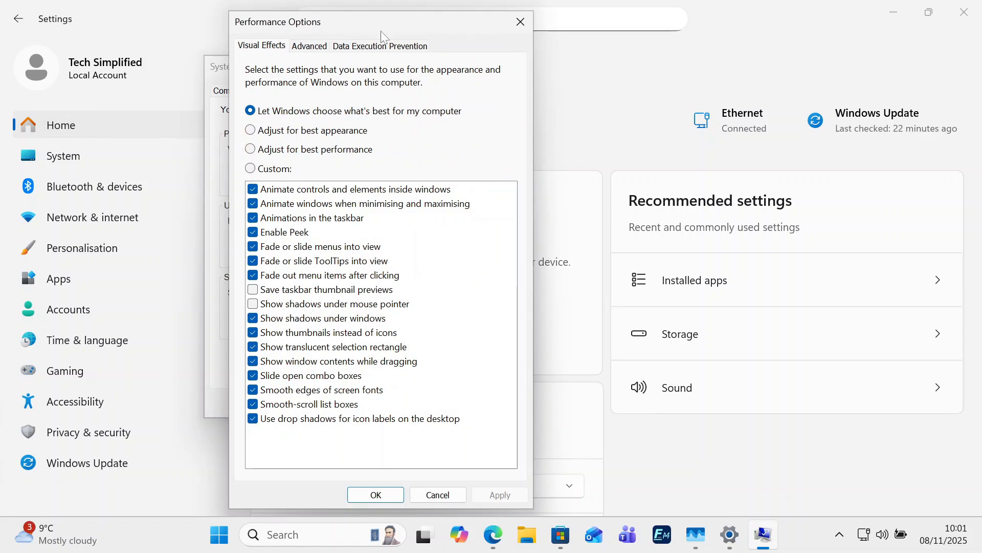
# Step: Adjust the visual effects for best performance, apply the change and close both the Performance Options and System Properties dialogs
pyautogui.moveTo(381, 32); pyautogui.dragTo(551, 48)
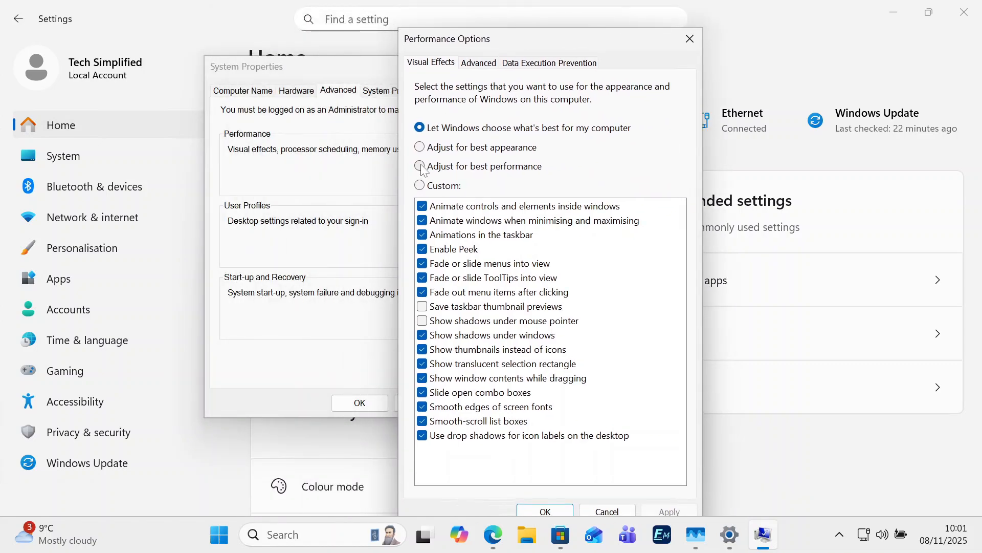
pyautogui.click(421, 166)
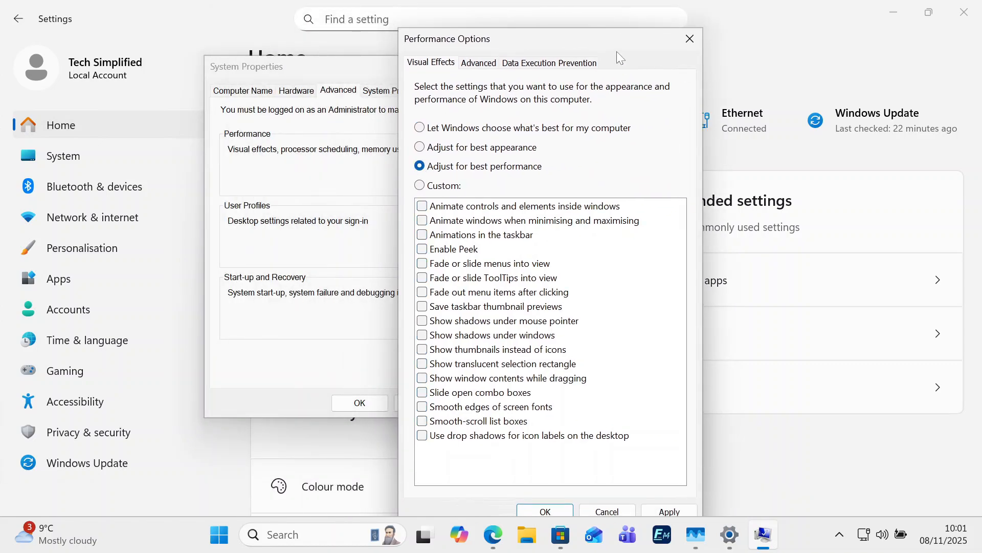
pyautogui.moveTo(616, 51); pyautogui.dragTo(610, 28)
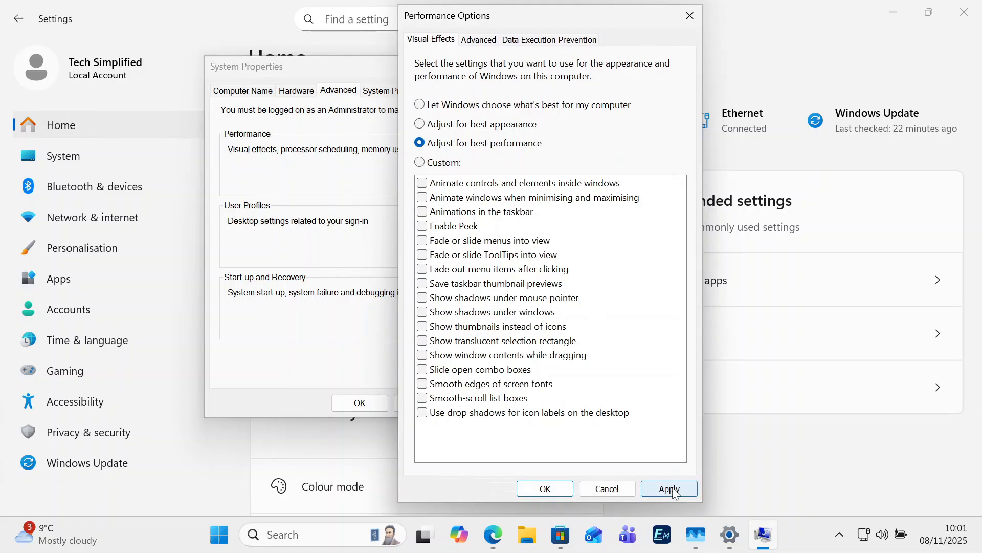
pyautogui.click(420, 163)
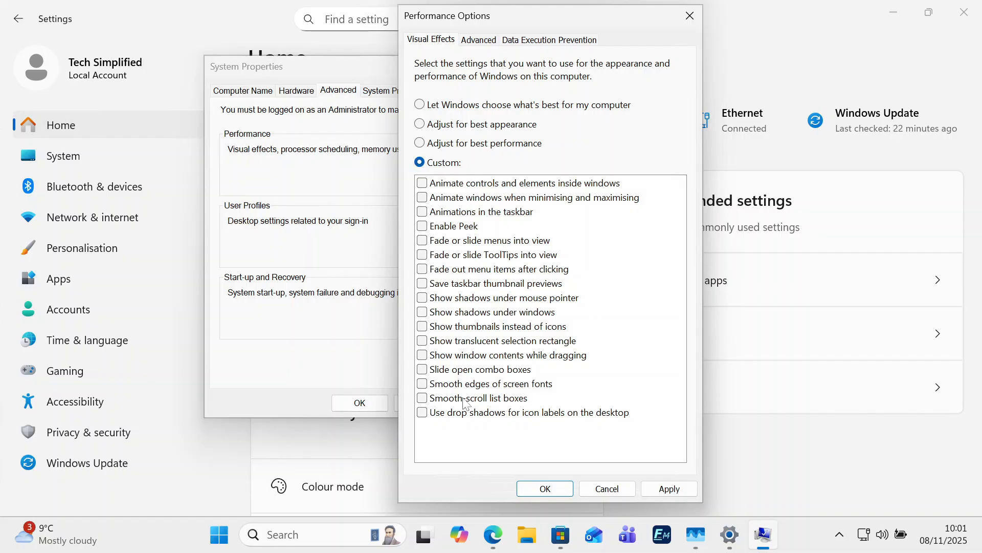
pyautogui.click(420, 144)
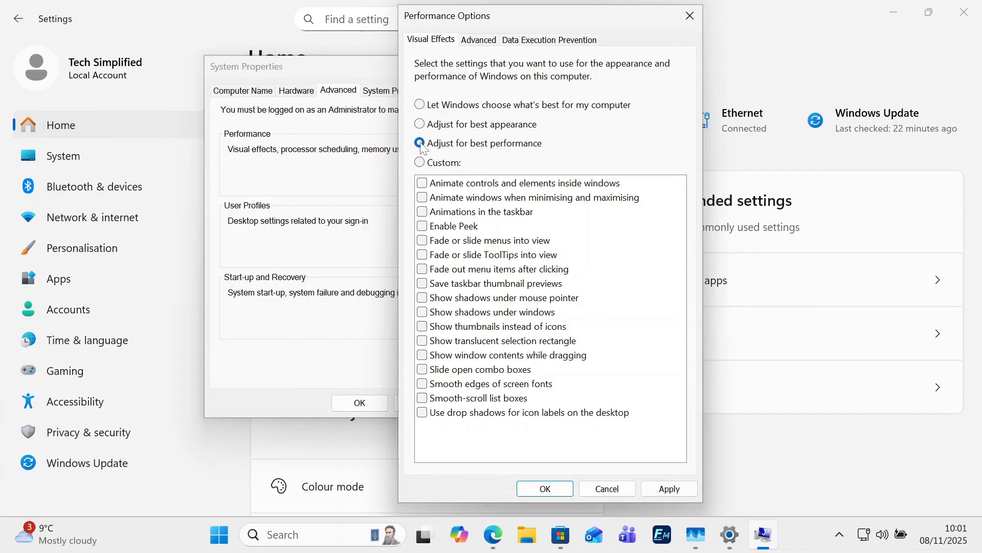
pyautogui.click(674, 488)
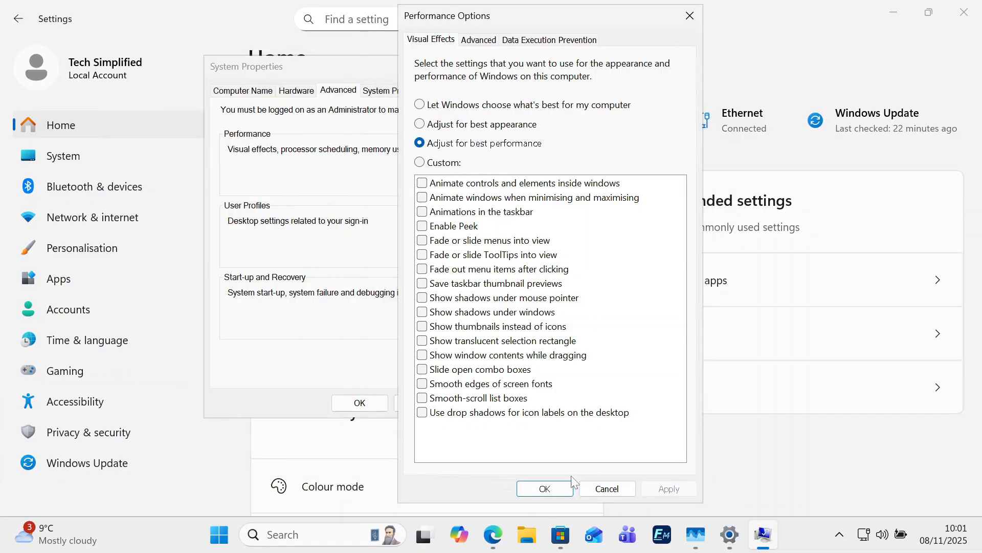
pyautogui.click(552, 490)
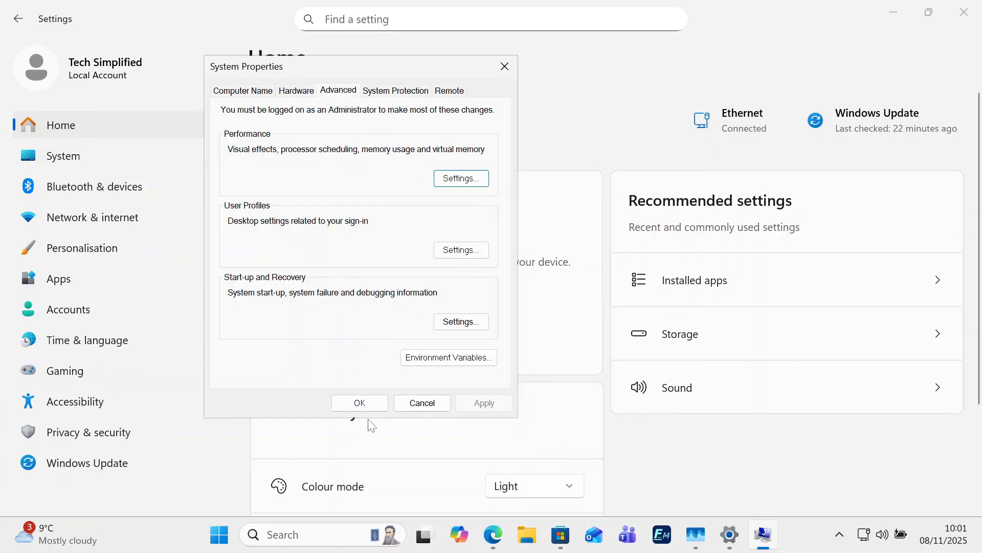
pyautogui.click(361, 402)
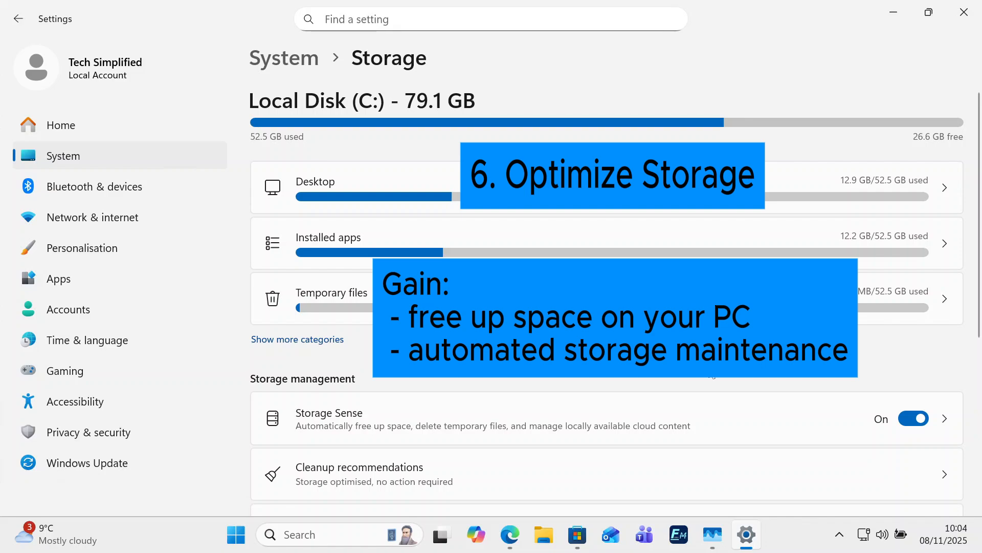
pyautogui.scroll(-3, 735, 222)
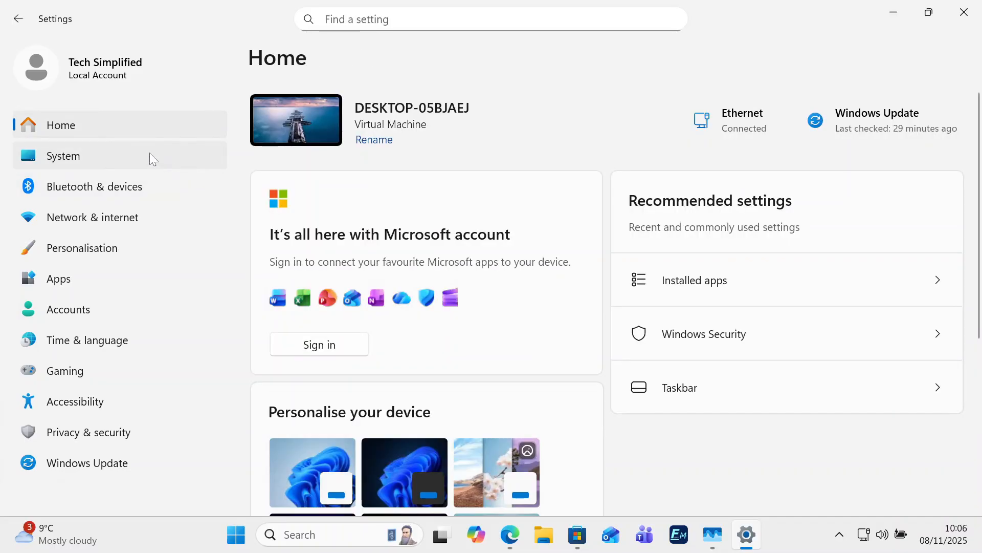
# Step: Open the system's Storage settings and turn on Storage Sense
pyautogui.click(63, 158)
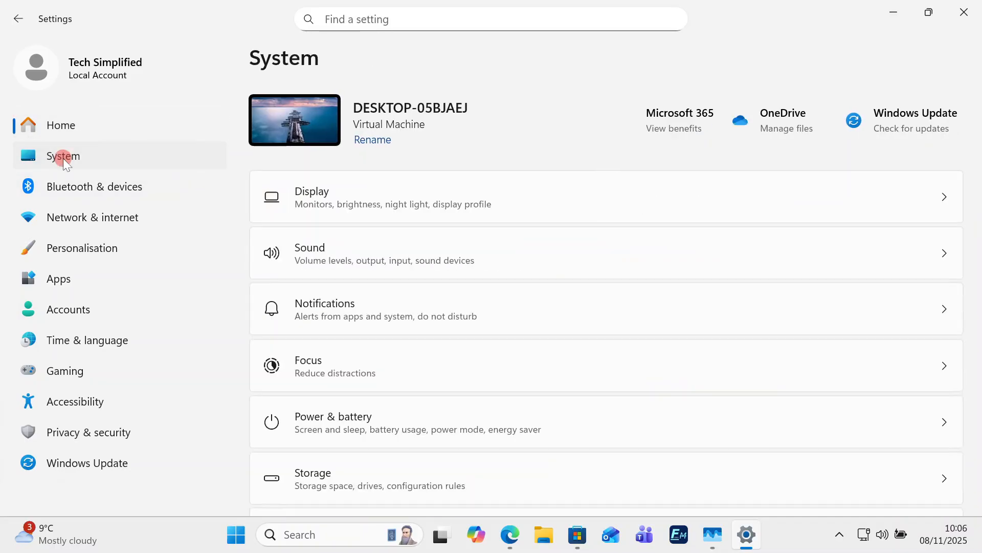
pyautogui.scroll(-5, 424, 241)
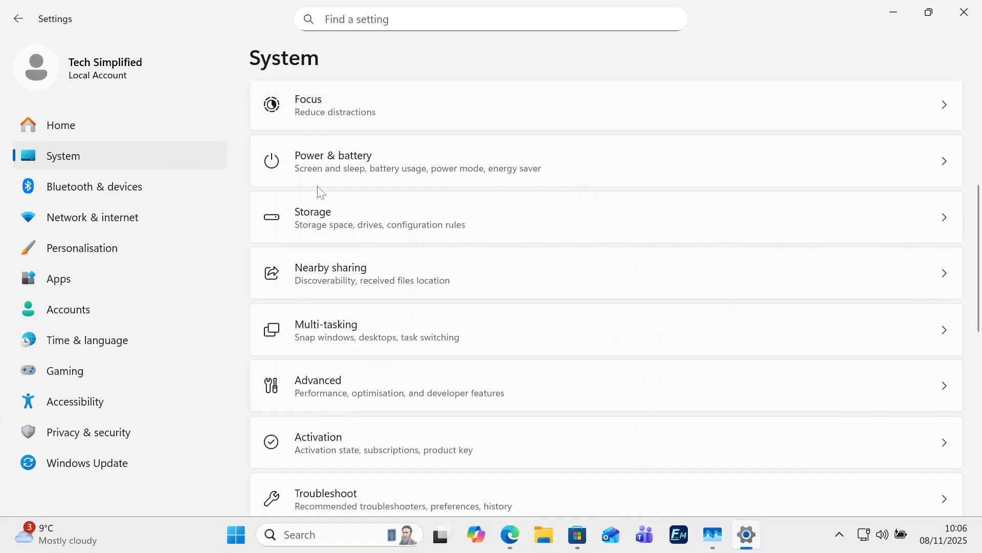
pyautogui.click(325, 215)
pyautogui.scroll(-4, 402, 344)
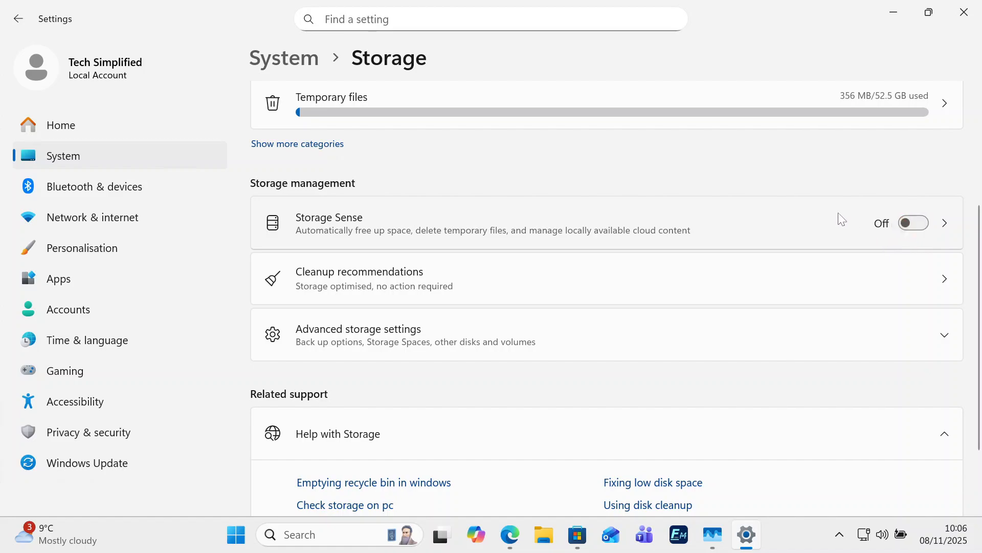
pyautogui.click(921, 225)
# Step: Open the Storage Sense configuration and schedule Storage Sense to run every week
pyautogui.click(383, 216)
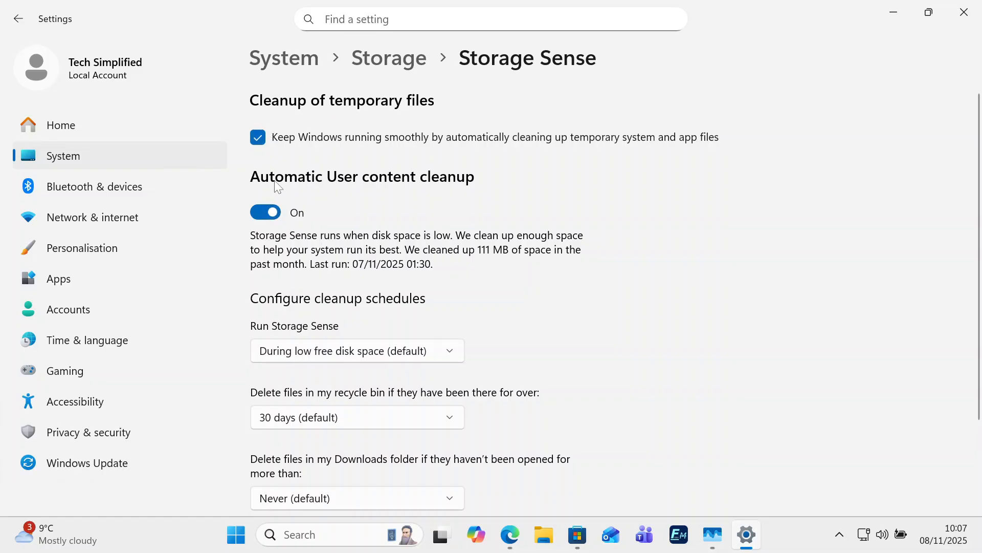
pyautogui.scroll(-2, 432, 279)
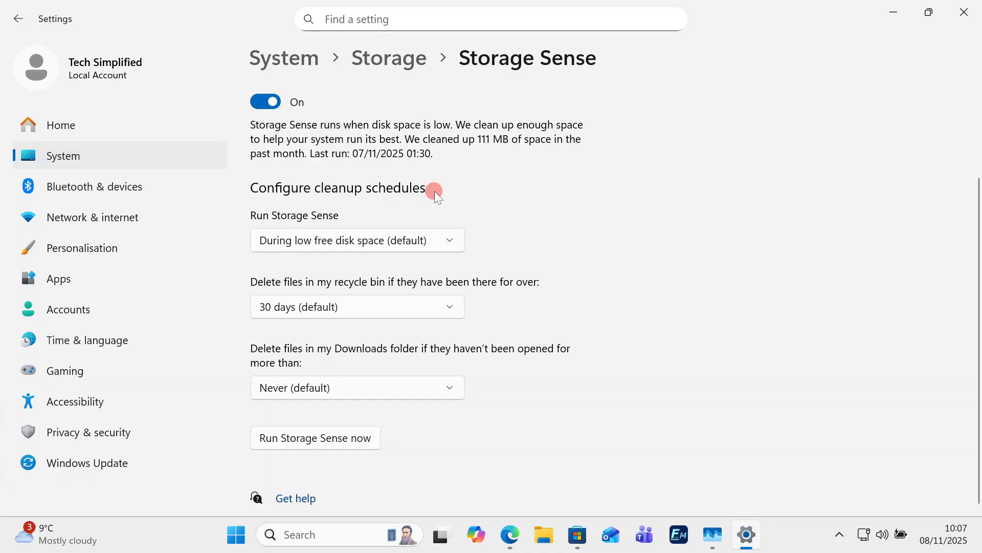
pyautogui.click(303, 238)
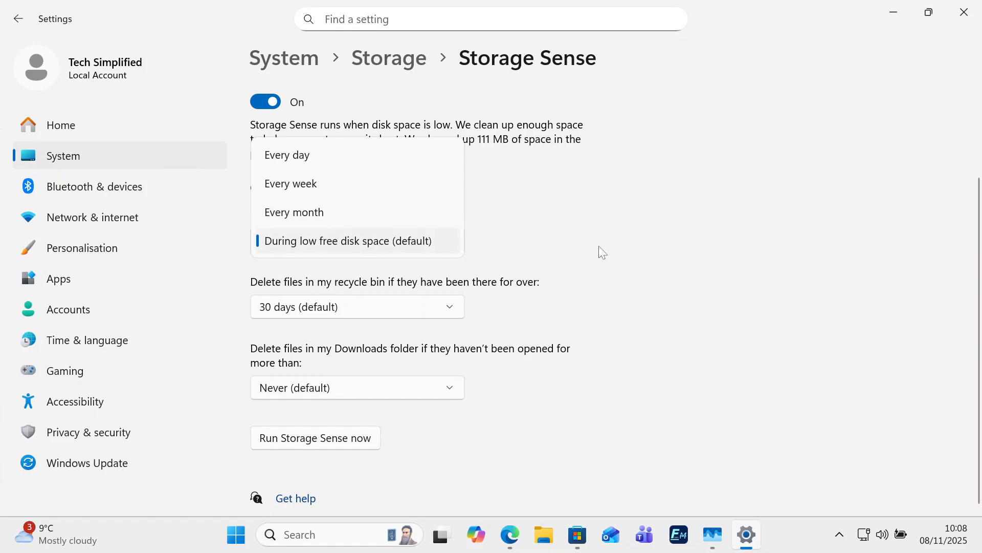
pyautogui.click(295, 187)
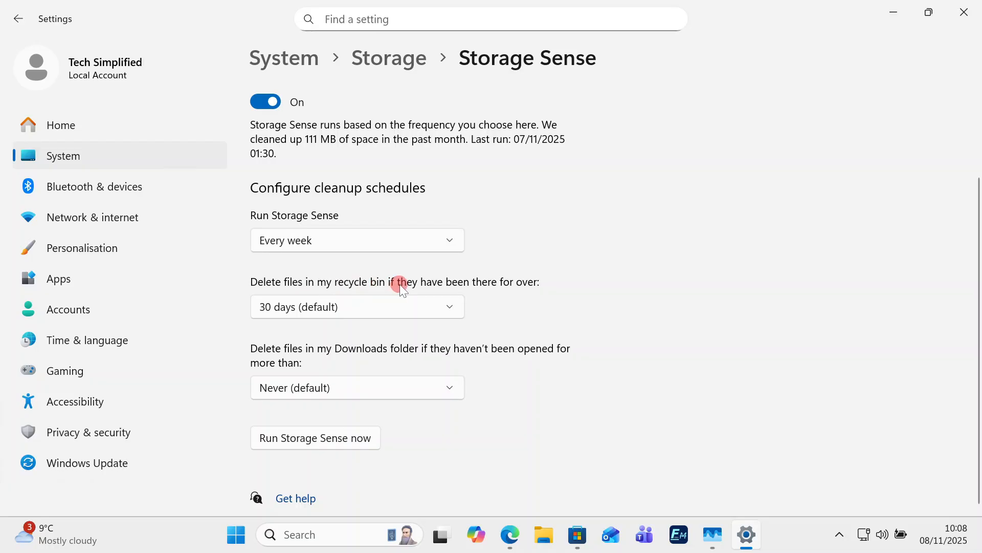
# Step: Set Storage Sense to delete recycle bin files after 14 days and unopened Downloads files after 30 days
pyautogui.click(300, 309)
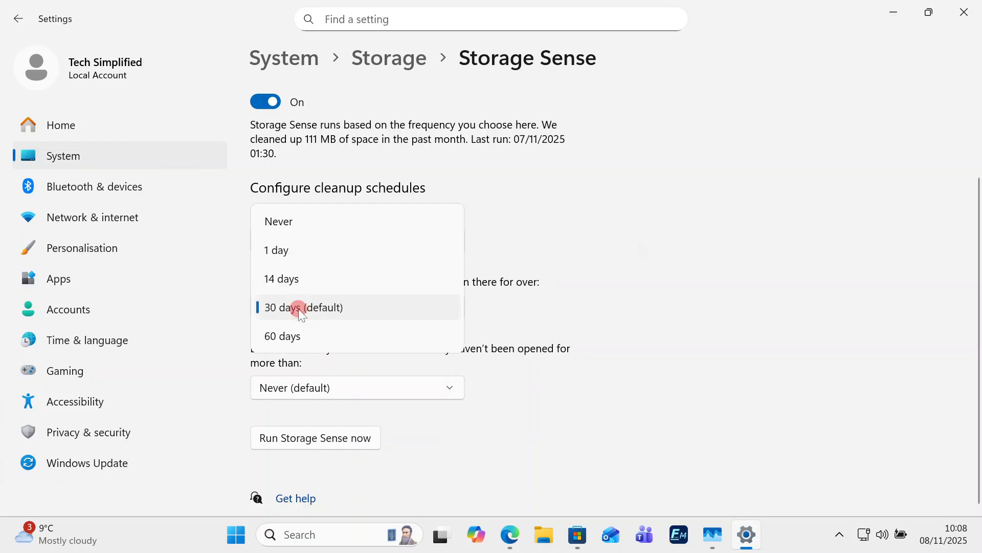
pyautogui.click(282, 278)
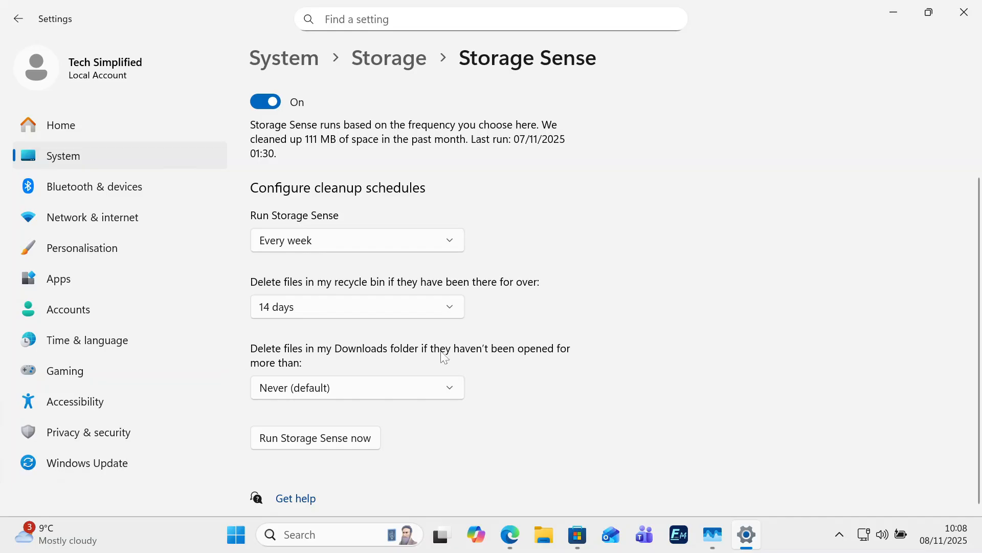
pyautogui.click(343, 390)
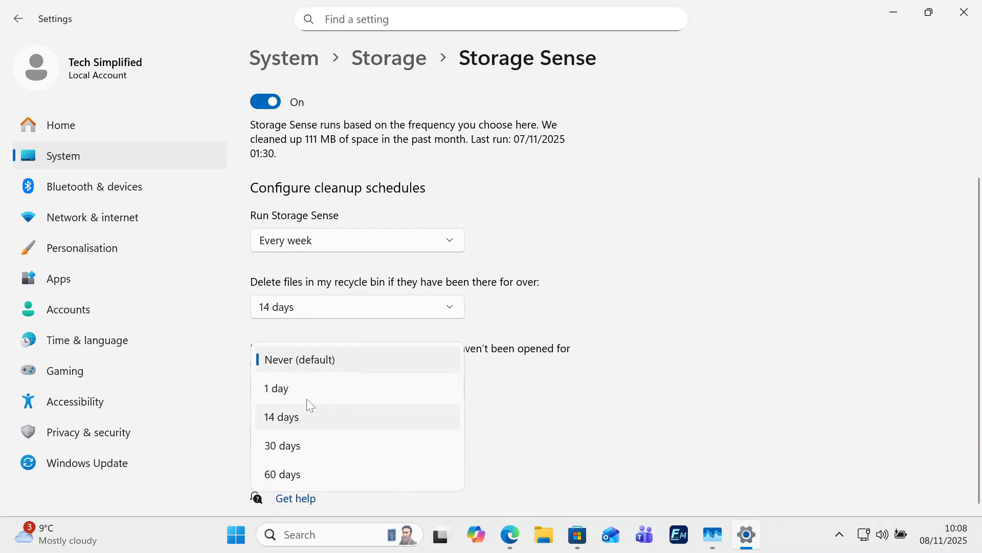
pyautogui.click(278, 445)
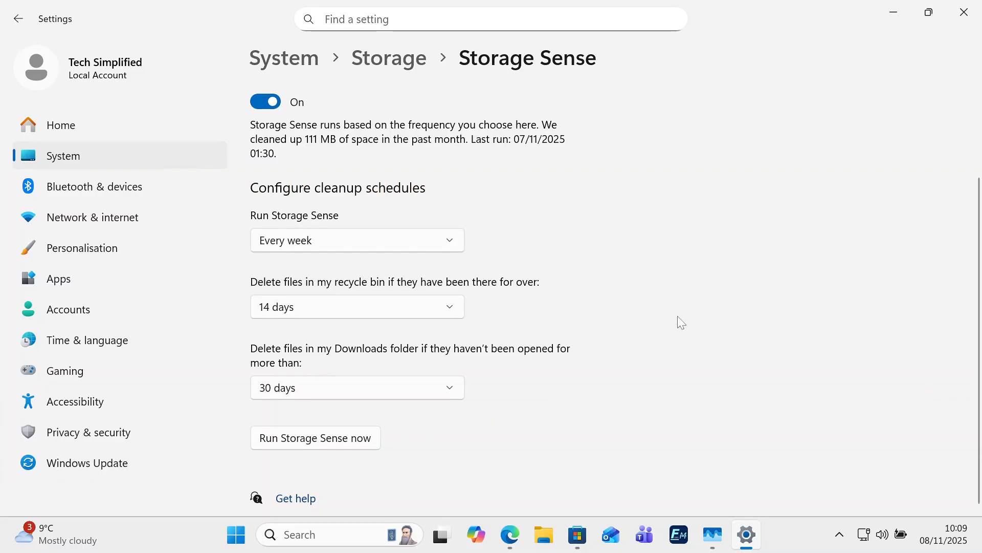
pyautogui.scroll(2, 677, 322)
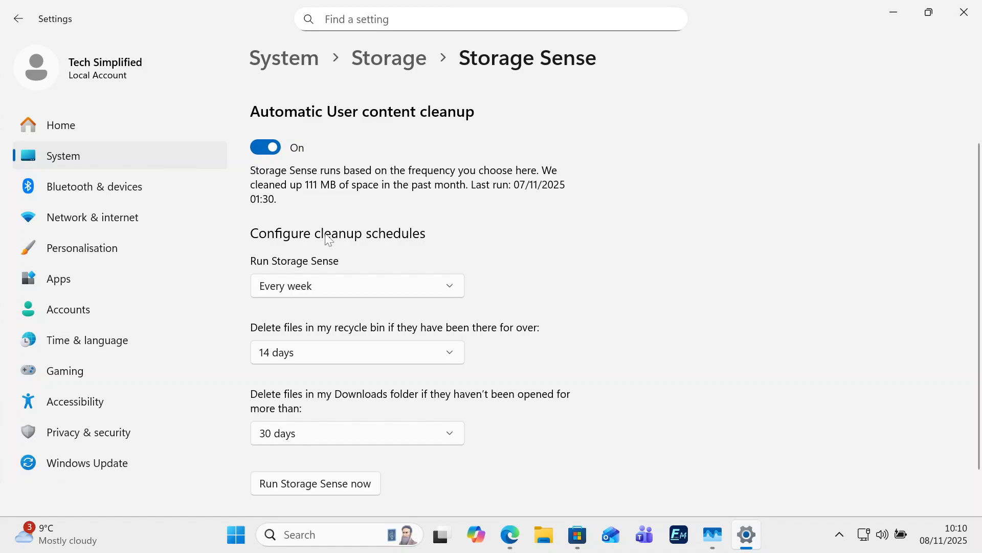
pyautogui.scroll(-2, 551, 434)
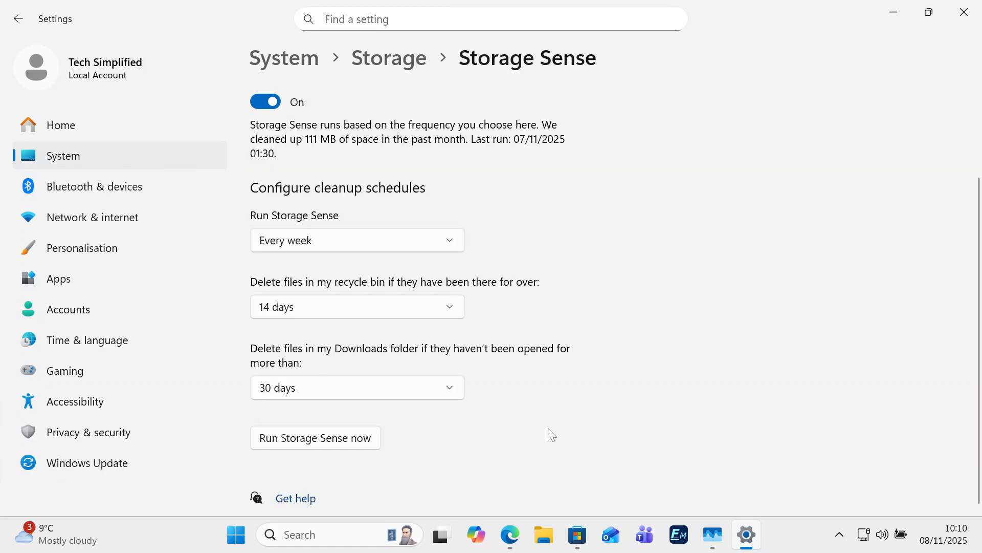
# Step: Search Windows for "run", bring up the Run dialog and open the %temp% folder from it
pyautogui.press('super')
pyautogui.write('ru')
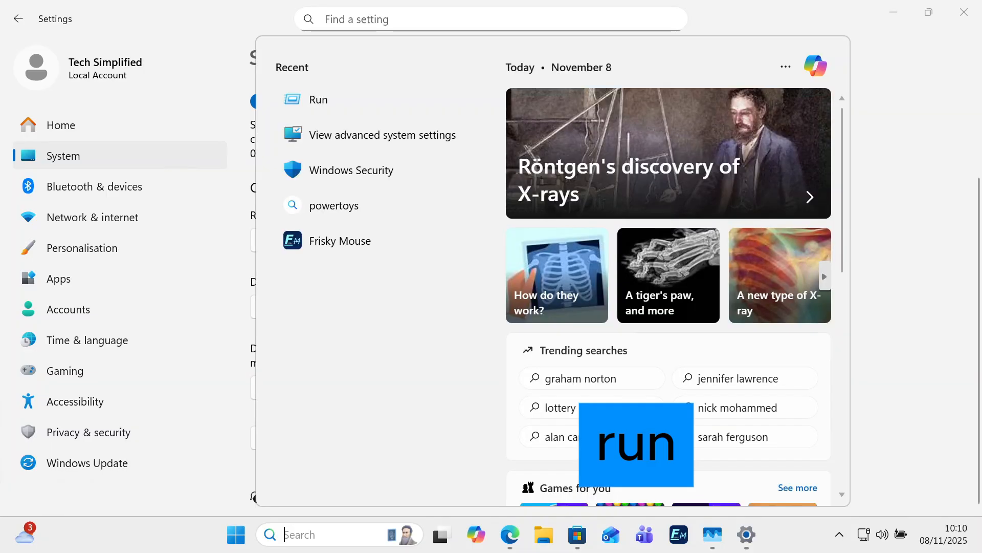
pyautogui.write('n')
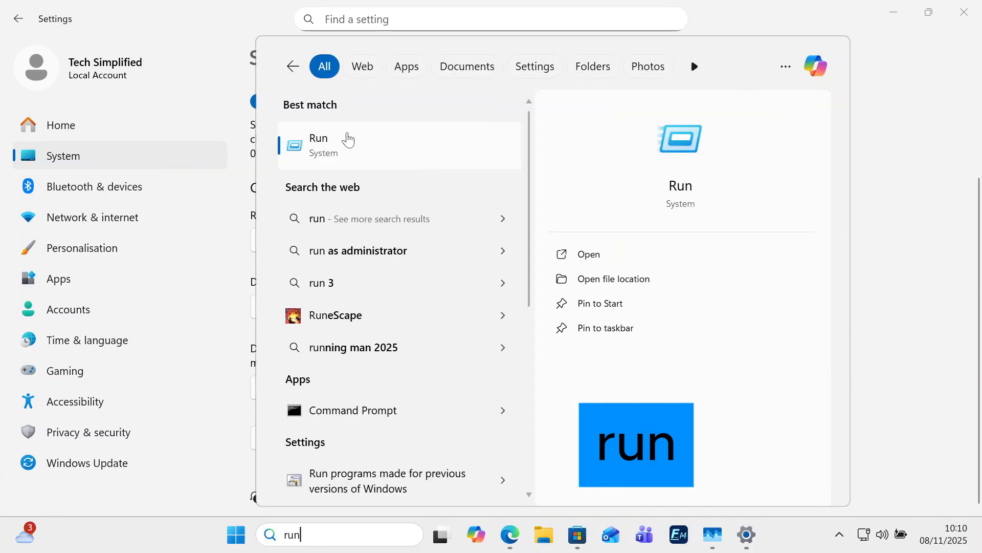
pyautogui.click(371, 145)
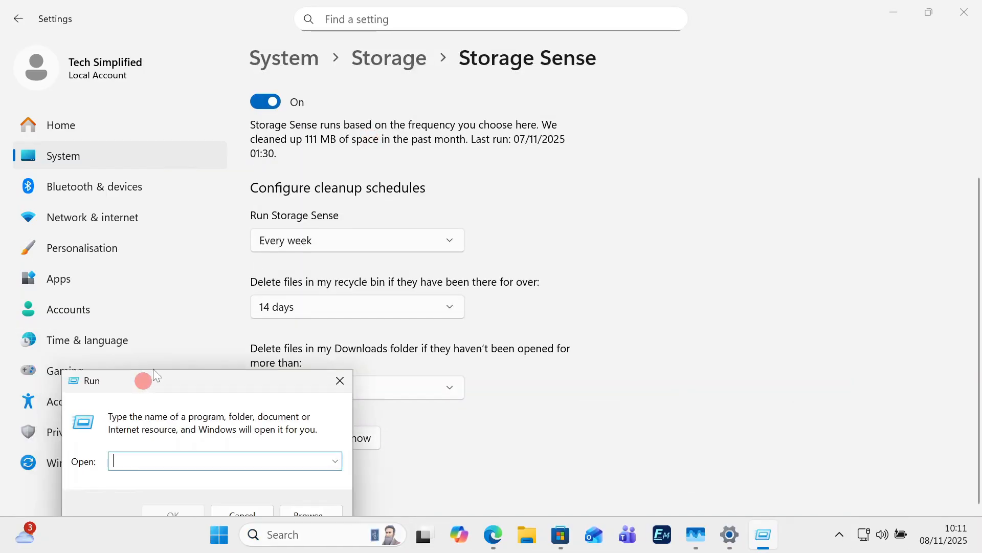
pyautogui.moveTo(145, 377); pyautogui.dragTo(404, 229)
pyautogui.click(398, 308)
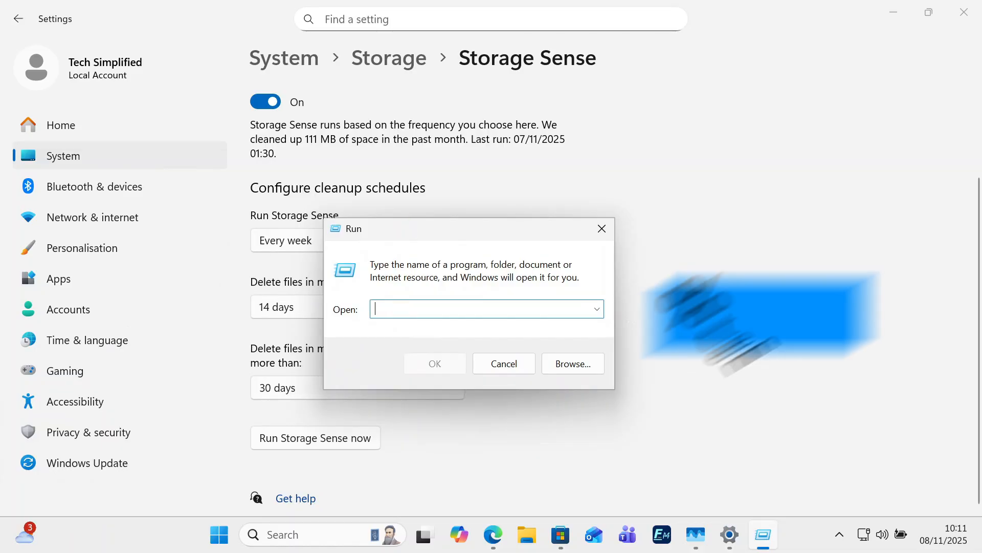
pyautogui.write('%temp%')
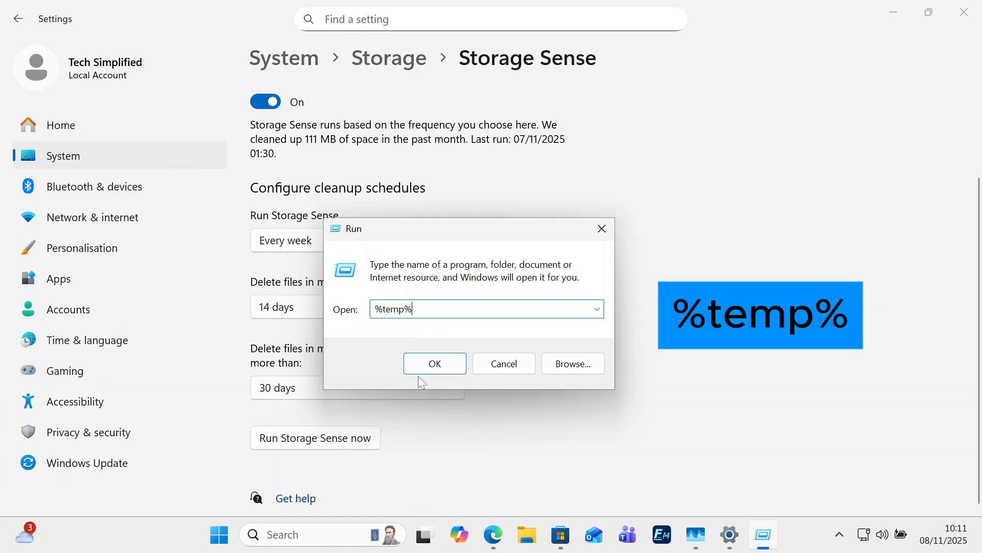
pyautogui.click(442, 357)
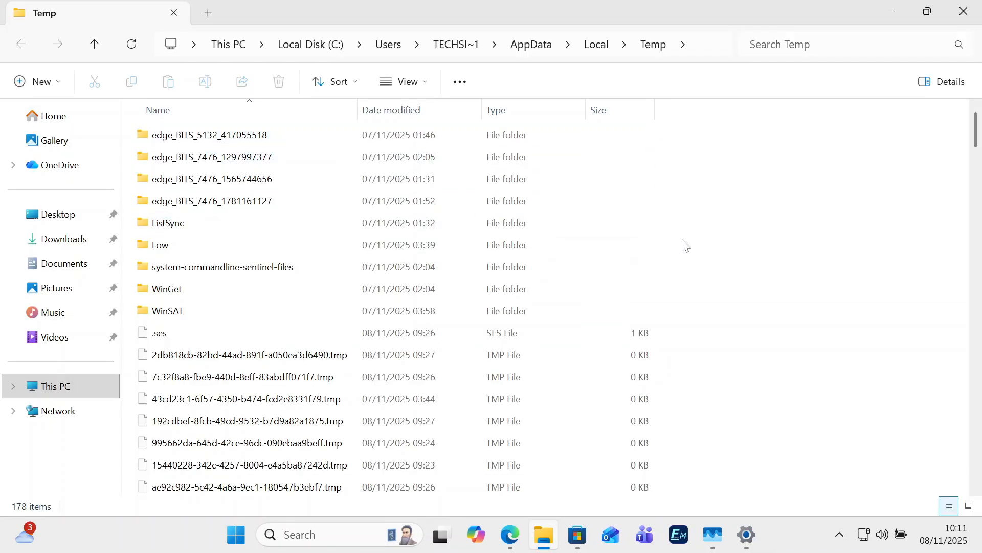
# Step: Delete everything in the Temp folder, granting administrator permission for WinSAT and skipping all files that are in use
pyautogui.click(769, 264)
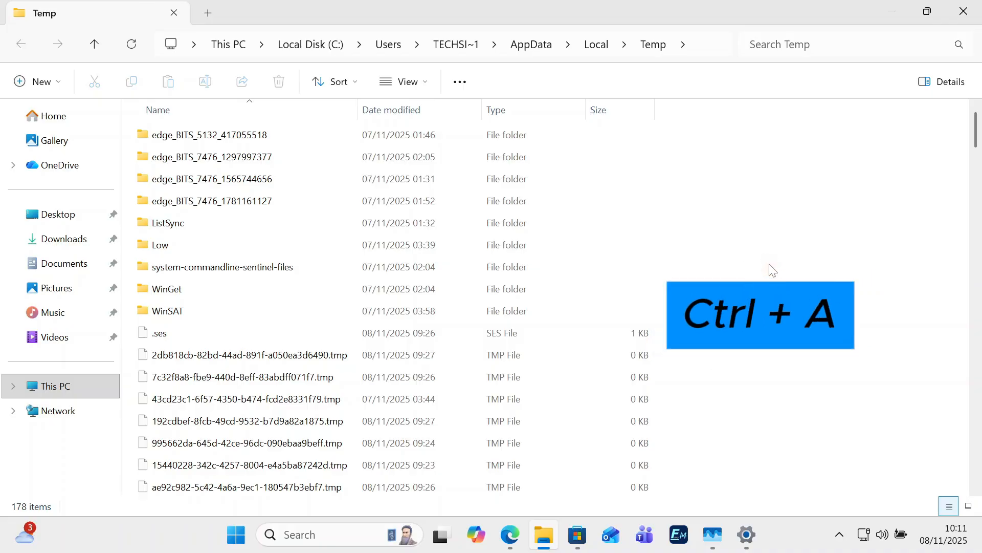
pyautogui.hotkey('ctrl', 'a')
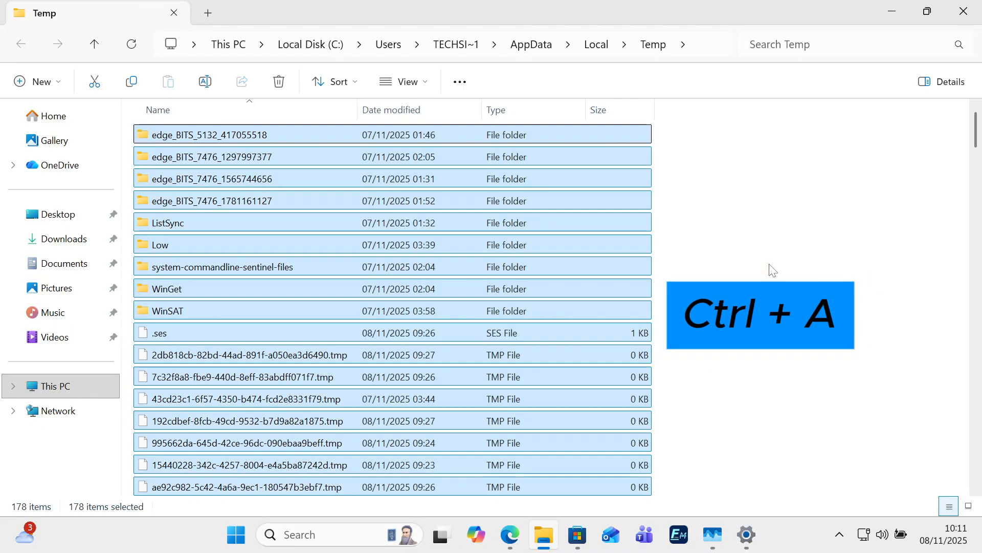
pyautogui.press('Delete')
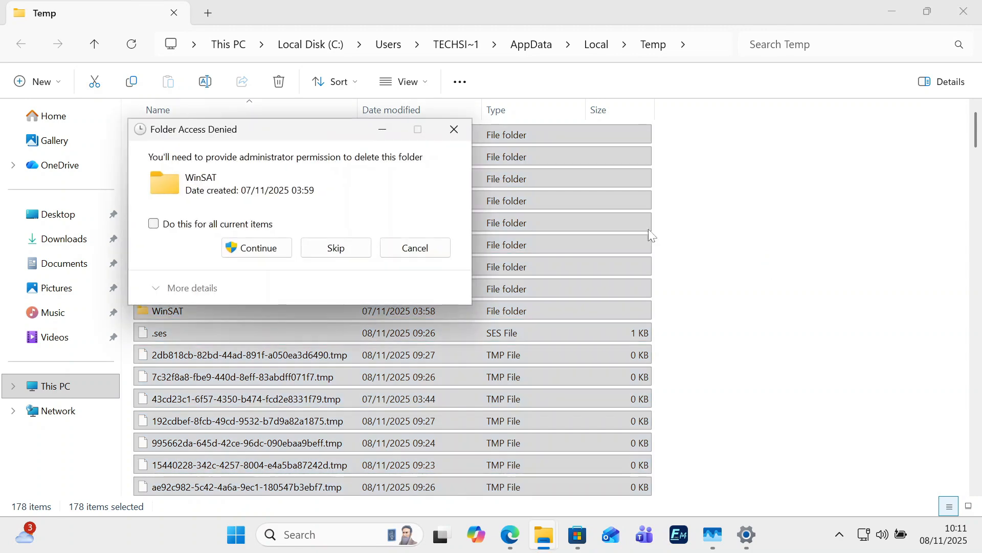
pyautogui.click(248, 249)
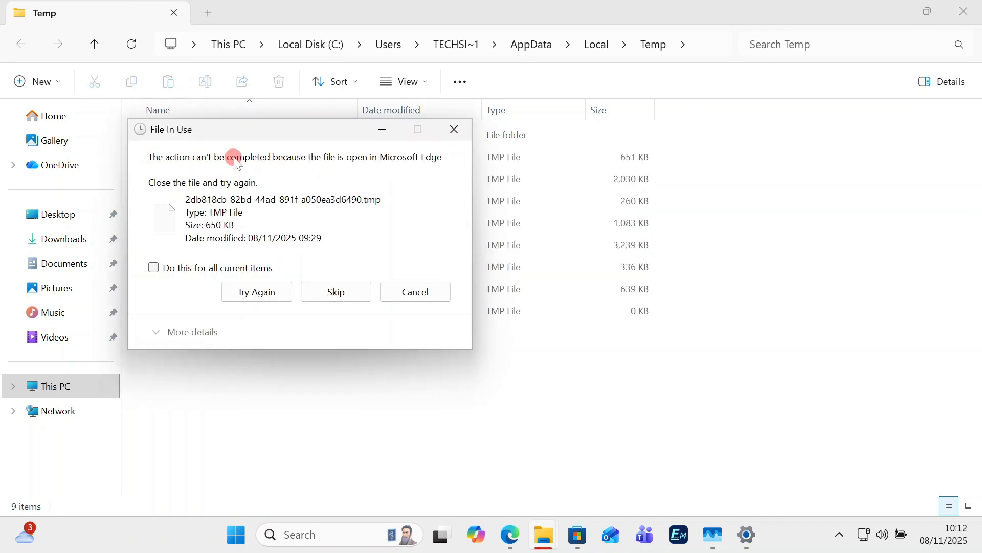
pyautogui.click(155, 267)
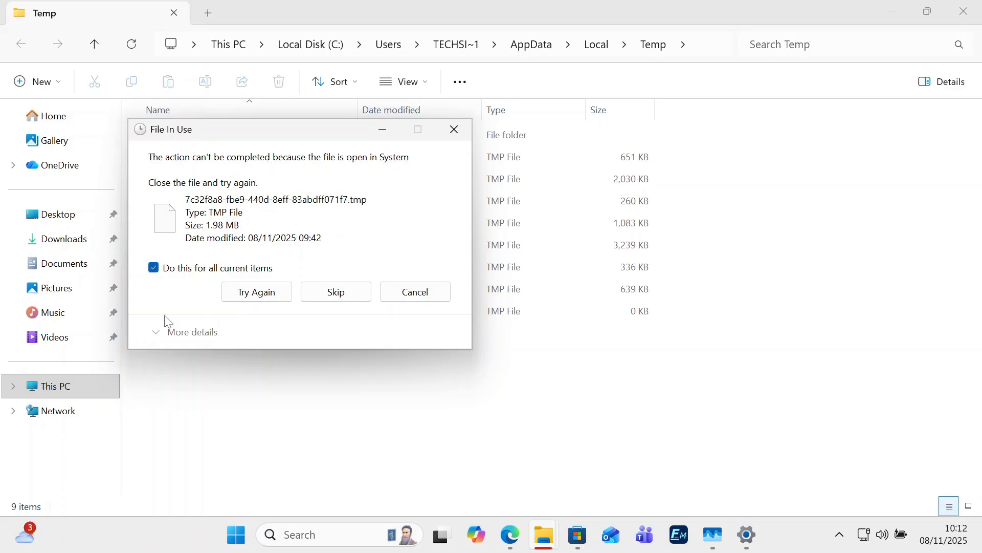
pyautogui.click(341, 294)
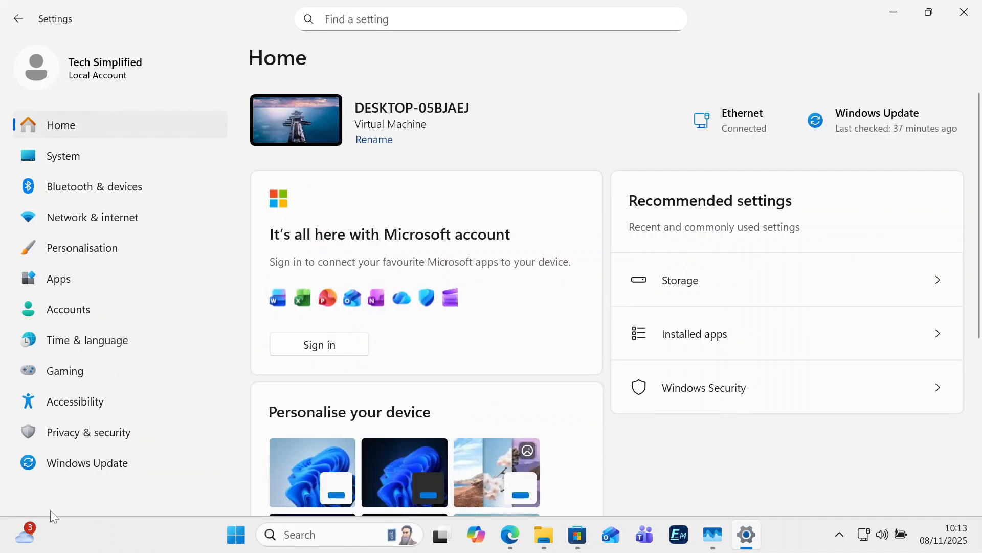
# Step: Check for new updates in Windows Update, view the optional updates in its advanced options and return to the Windows Update page
pyautogui.click(66, 466)
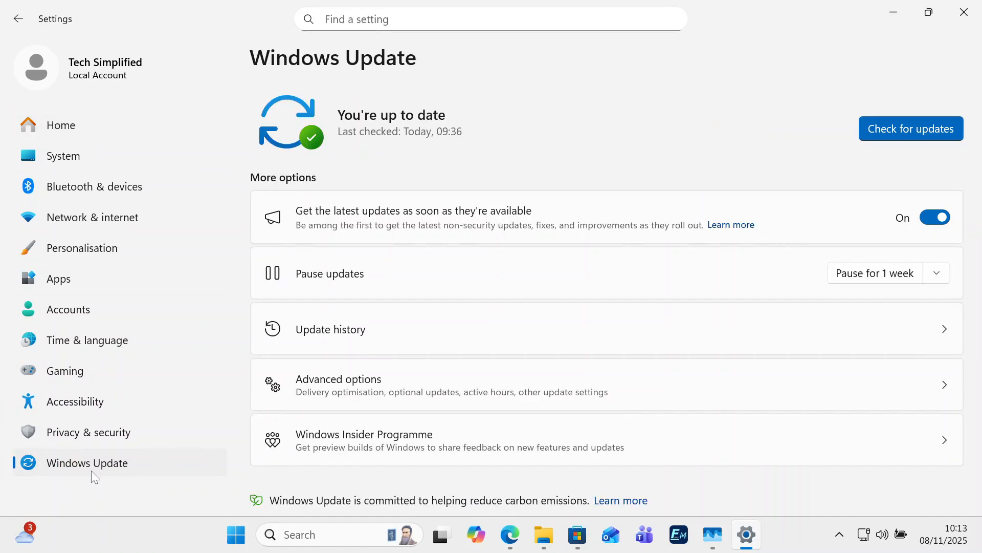
pyautogui.click(903, 129)
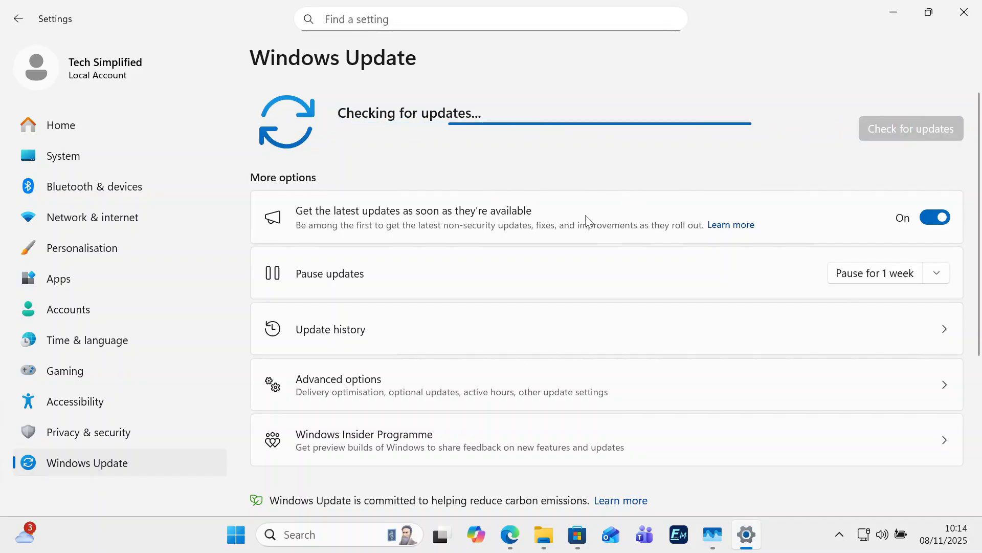
pyautogui.click(362, 397)
pyautogui.scroll(-5, 357, 381)
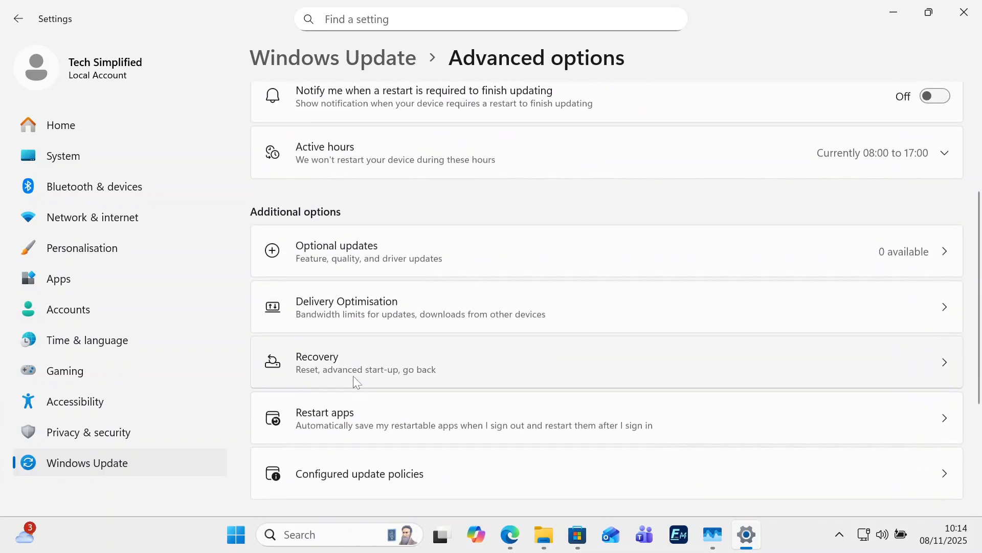
pyautogui.click(345, 245)
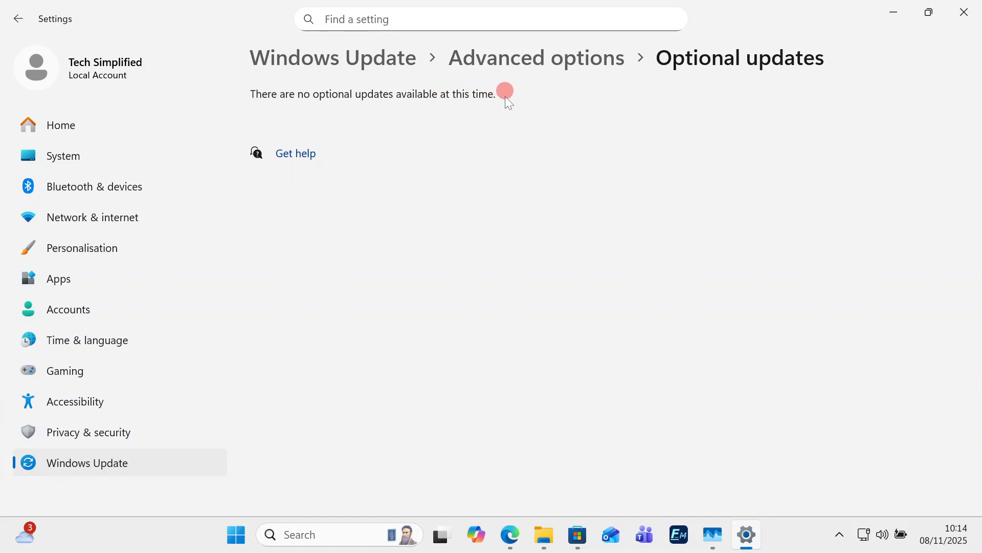
pyautogui.click(368, 58)
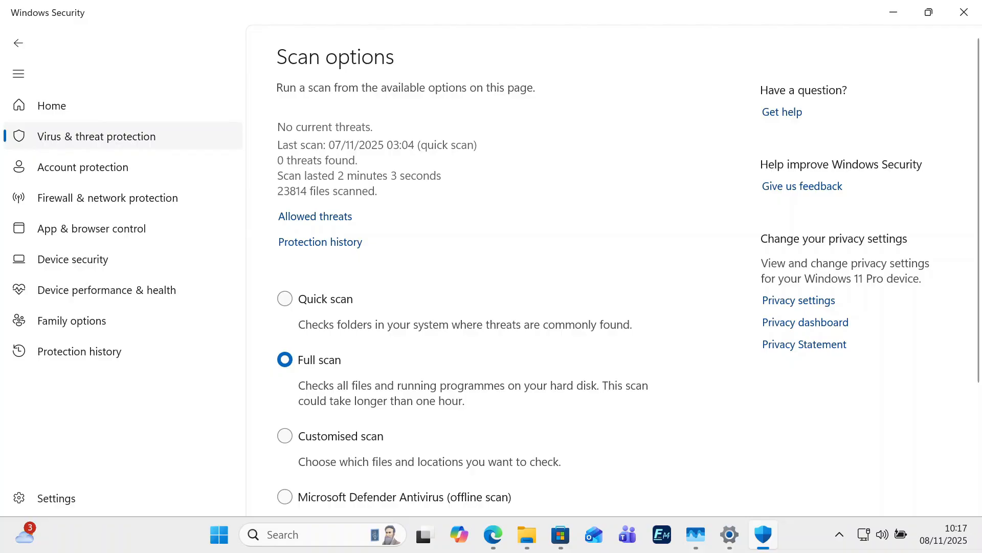
# Step: Search Windows for "secu", open Windows Security and bring up the scan options for virus and threat protection
pyautogui.click(314, 537)
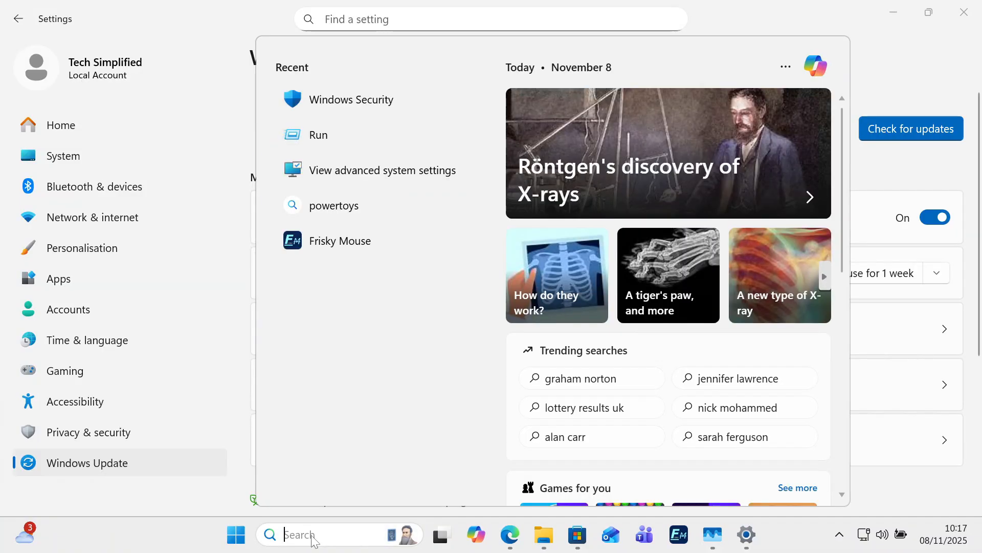
pyautogui.write('secu')
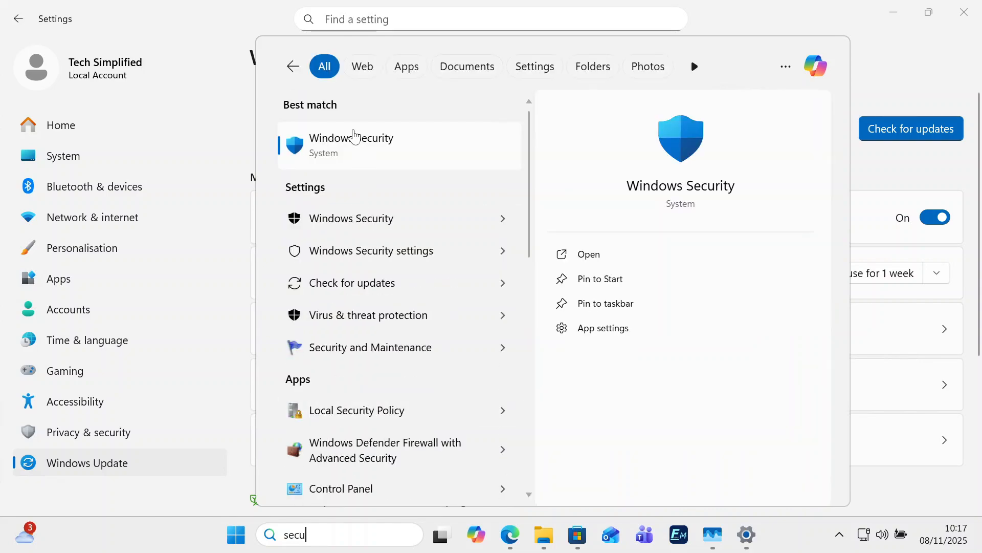
pyautogui.click(358, 163)
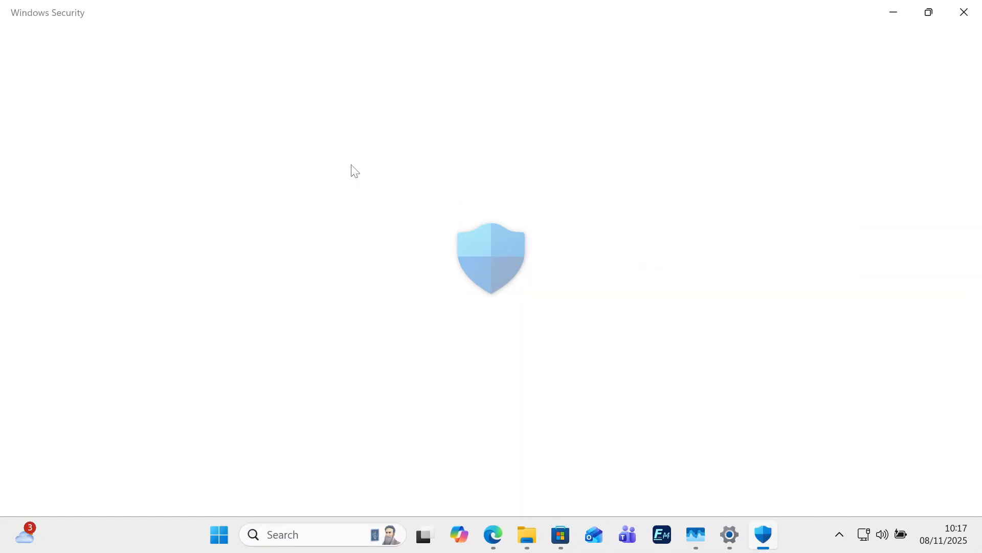
pyautogui.click(89, 137)
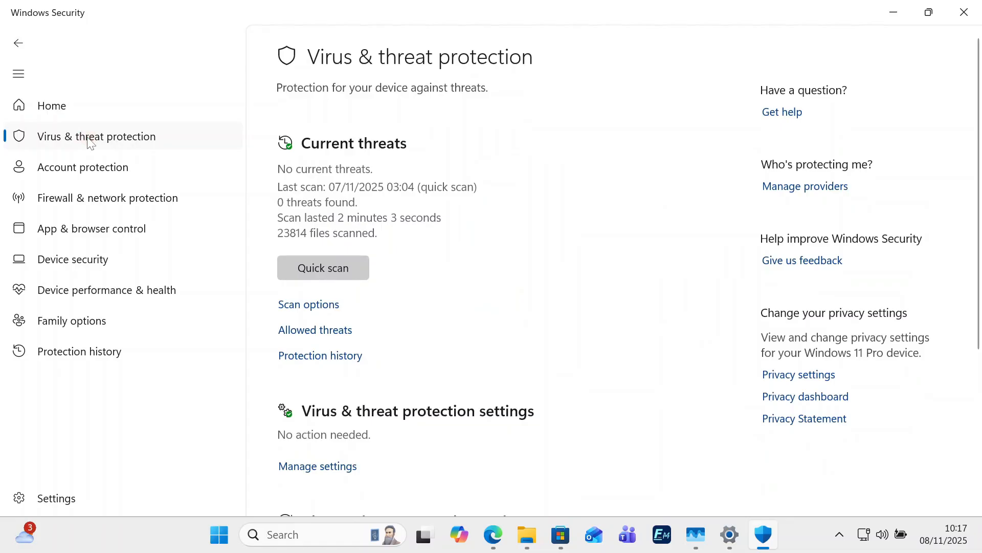
pyautogui.click(308, 307)
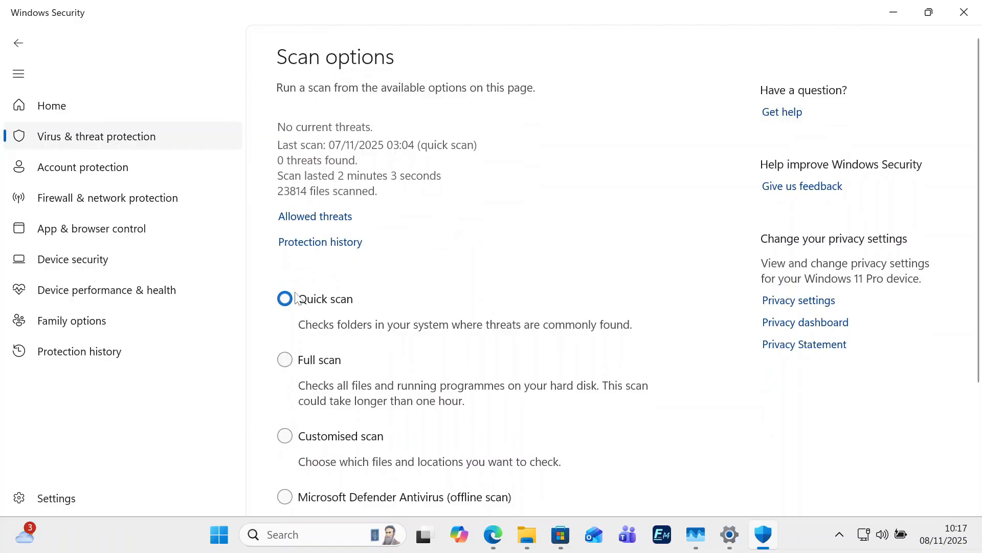
# Step: Choose the Full scan option and start the scan
pyautogui.click(285, 359)
pyautogui.scroll(-4, 481, 328)
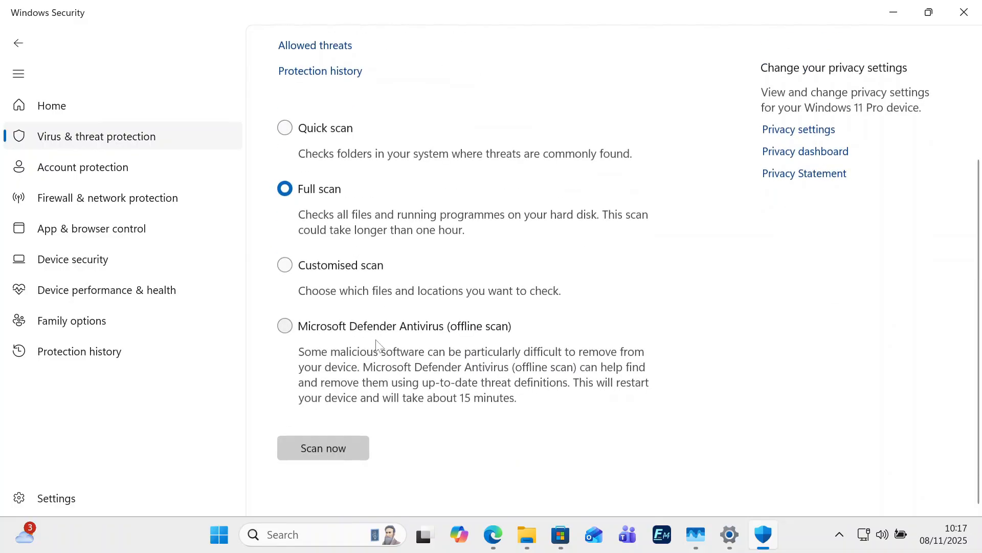
pyautogui.click(318, 449)
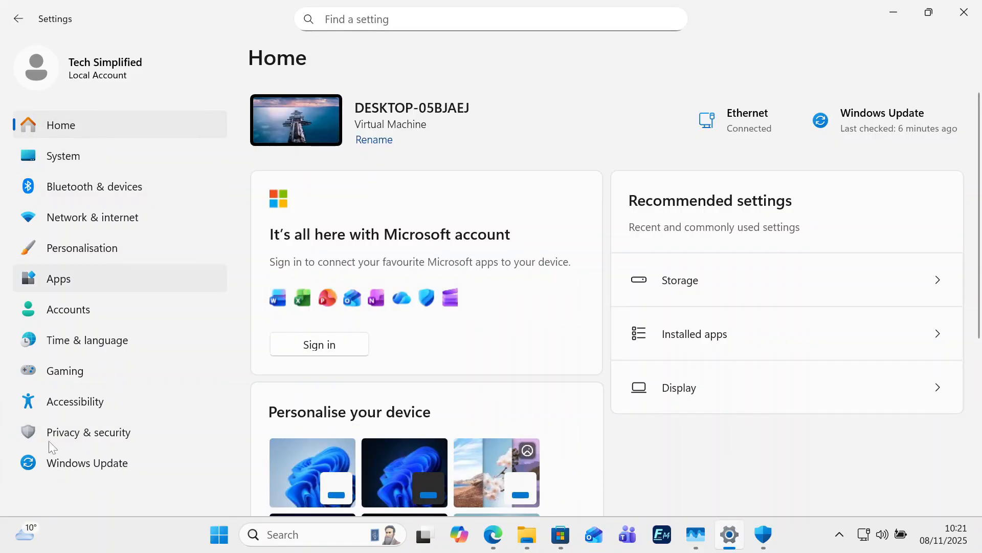
# Step: In the Recommendations & offers privacy settings, turn off language list access, improved Start and search results, Settings notifications, and recommendations and offers in Settings
pyautogui.click(86, 438)
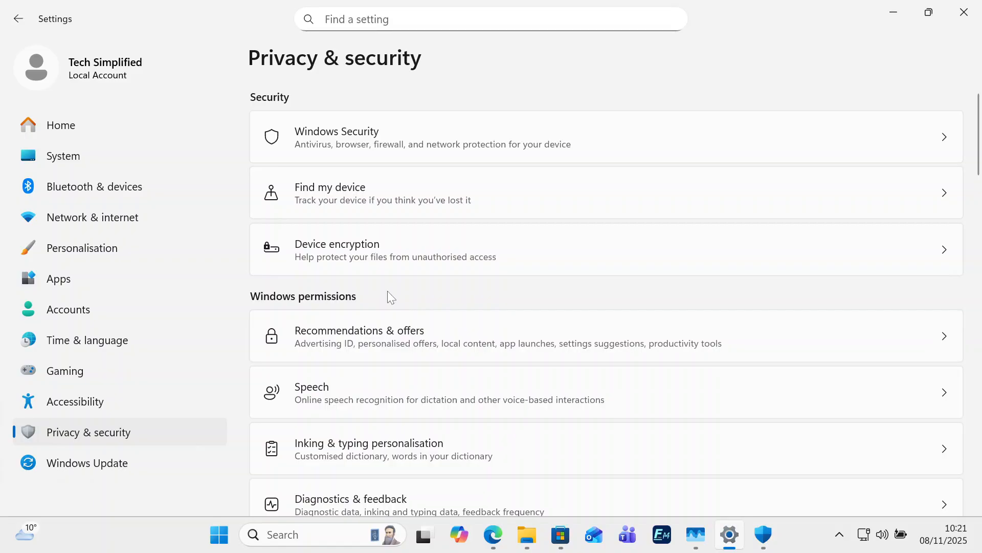
pyautogui.click(384, 340)
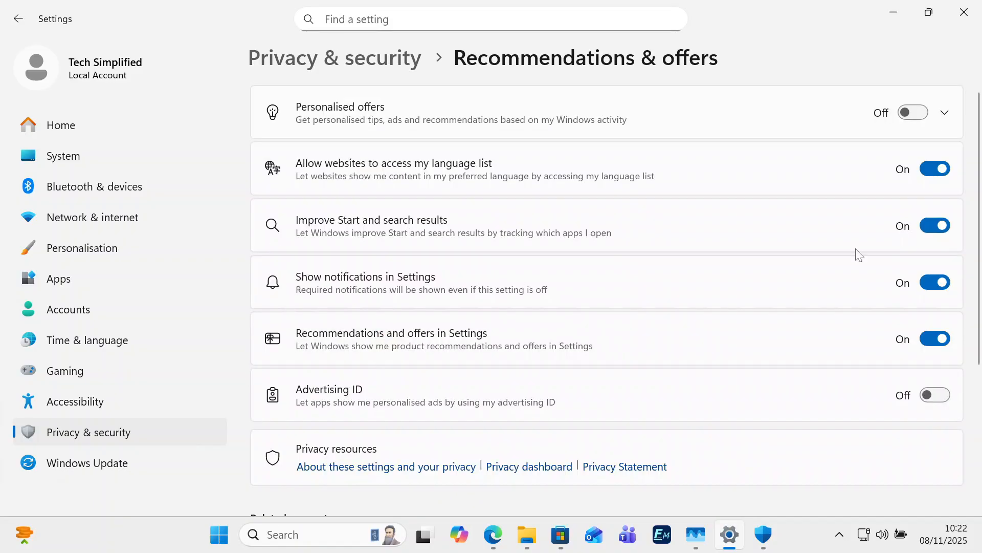
pyautogui.click(934, 169)
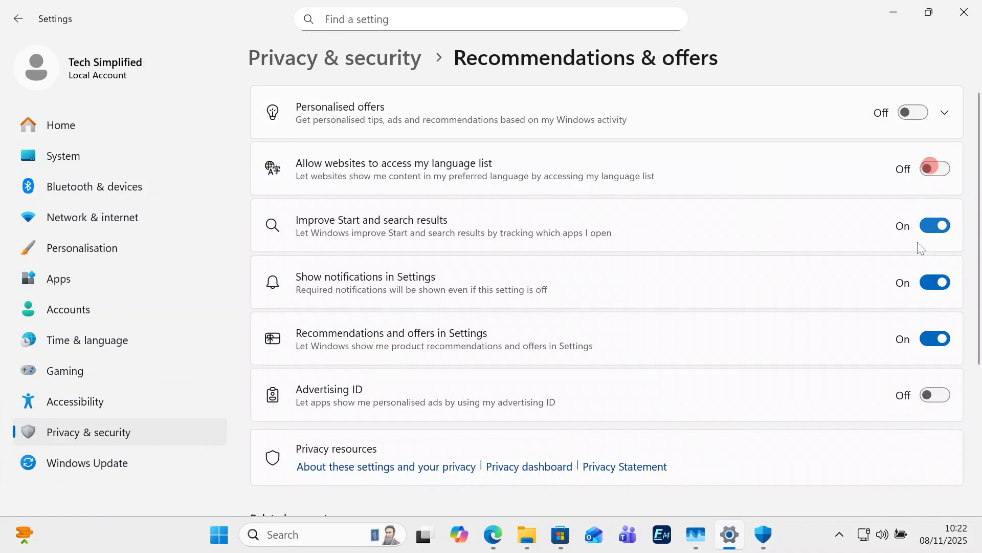
pyautogui.click(934, 226)
pyautogui.click(933, 282)
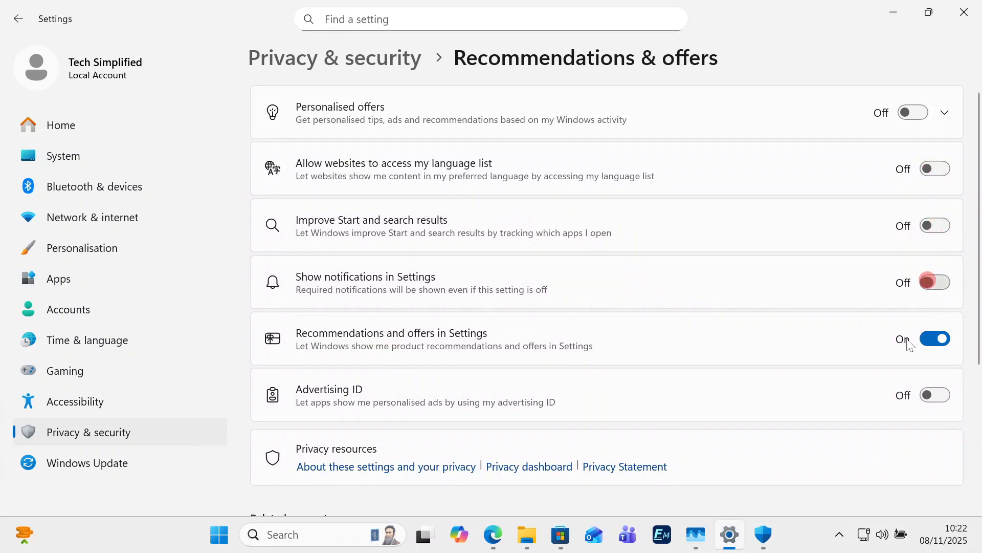
pyautogui.click(935, 334)
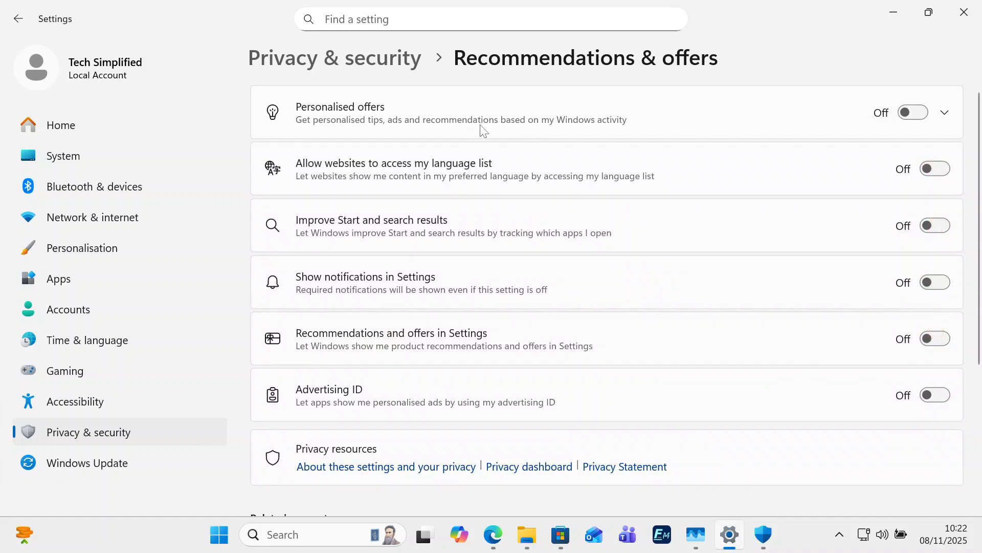
# Step: Check the online speech recognition setting in Speech, and turn off the customised inking and typing dictionary in Inking & typing personalisation
pyautogui.click(391, 61)
pyautogui.click(359, 391)
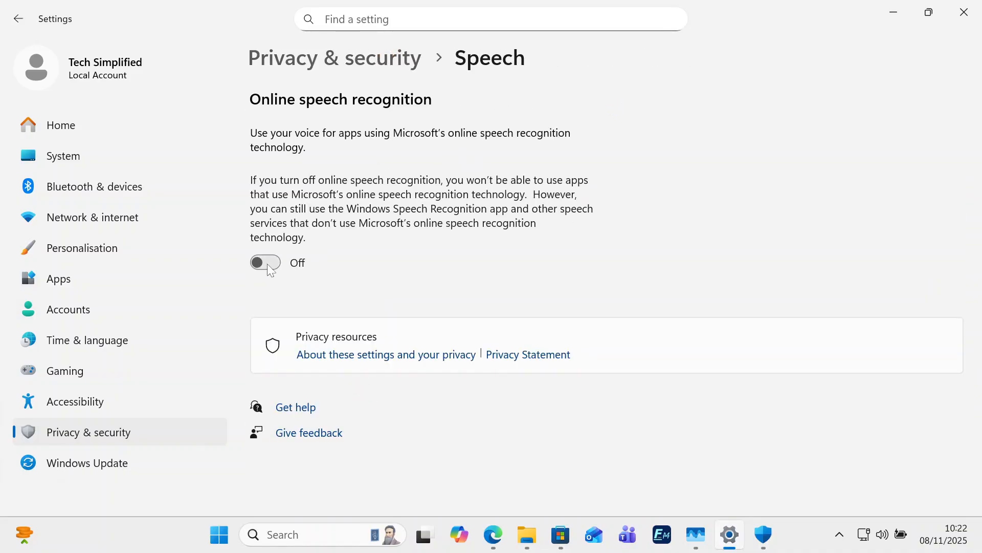
pyautogui.click(376, 61)
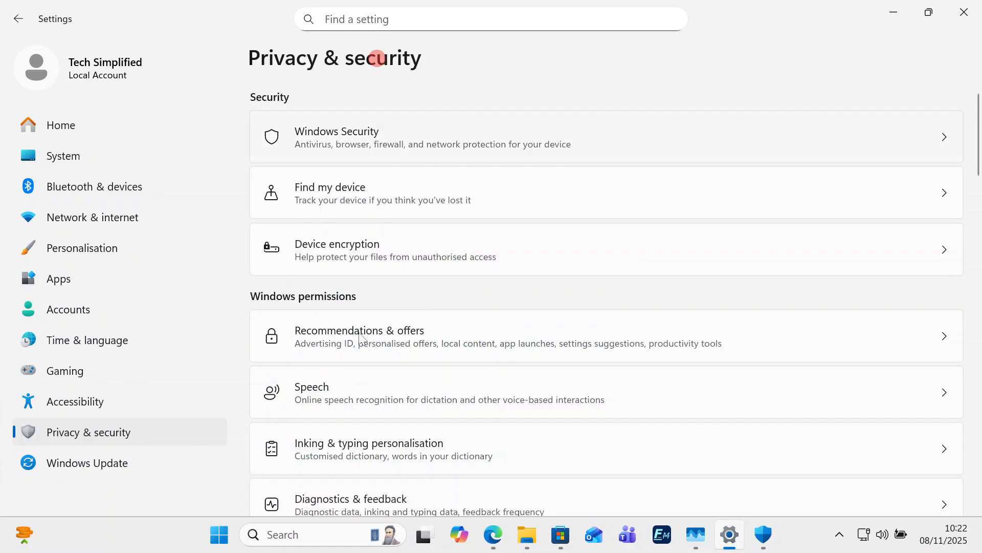
pyautogui.click(372, 442)
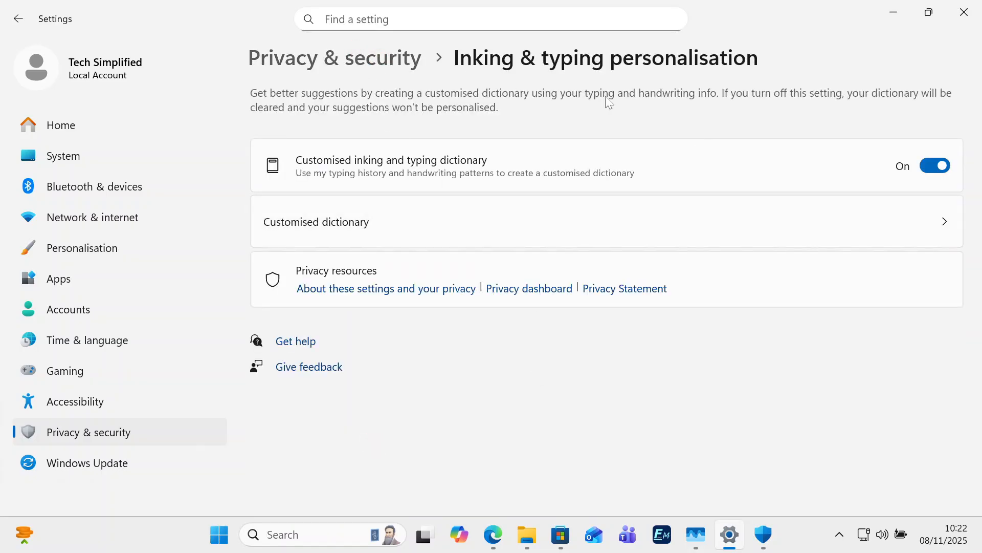
pyautogui.click(936, 164)
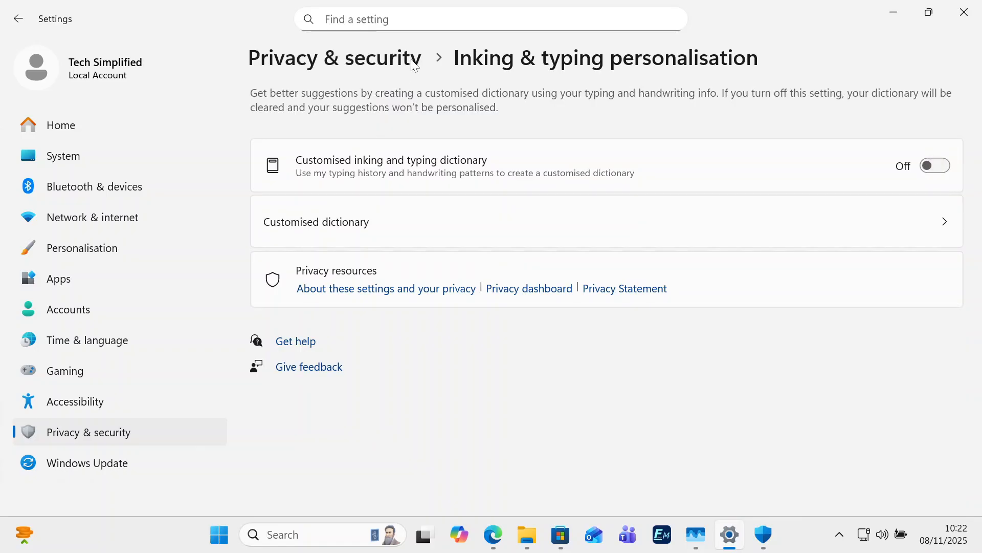
# Step: In Diagnostics & feedback, delete the diagnostic data Microsoft has collected about the device and return to Privacy & security
pyautogui.click(393, 60)
pyautogui.scroll(-3, 448, 389)
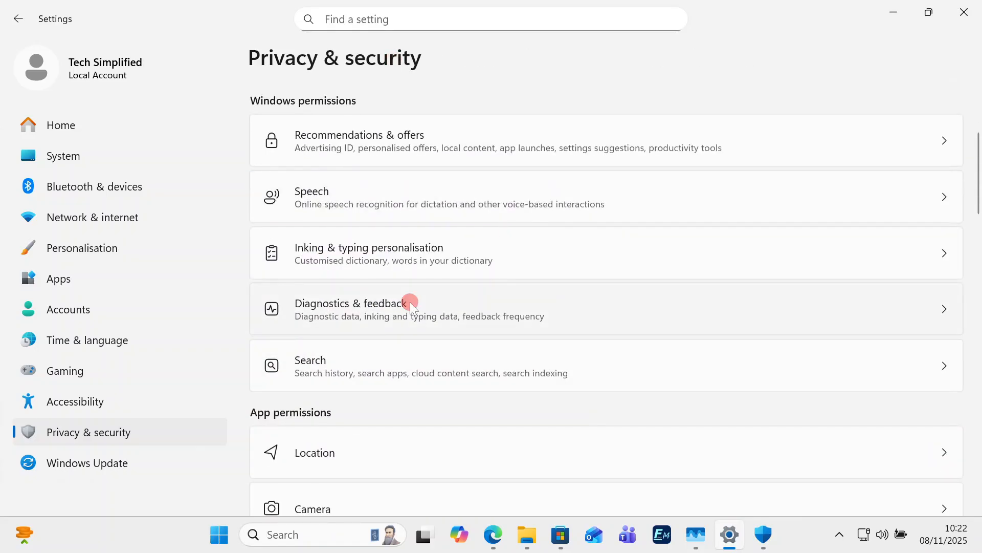
pyautogui.click(410, 302)
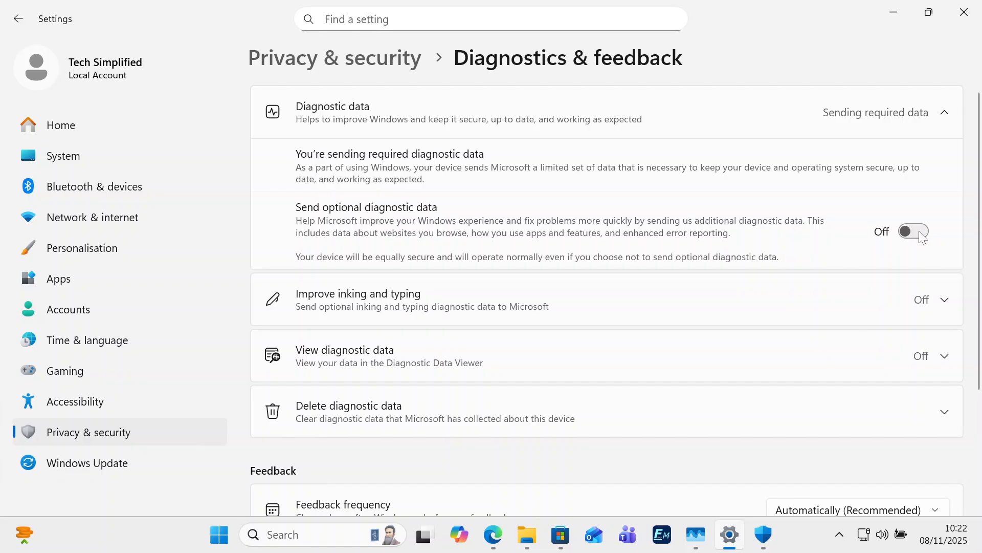
pyautogui.click(409, 409)
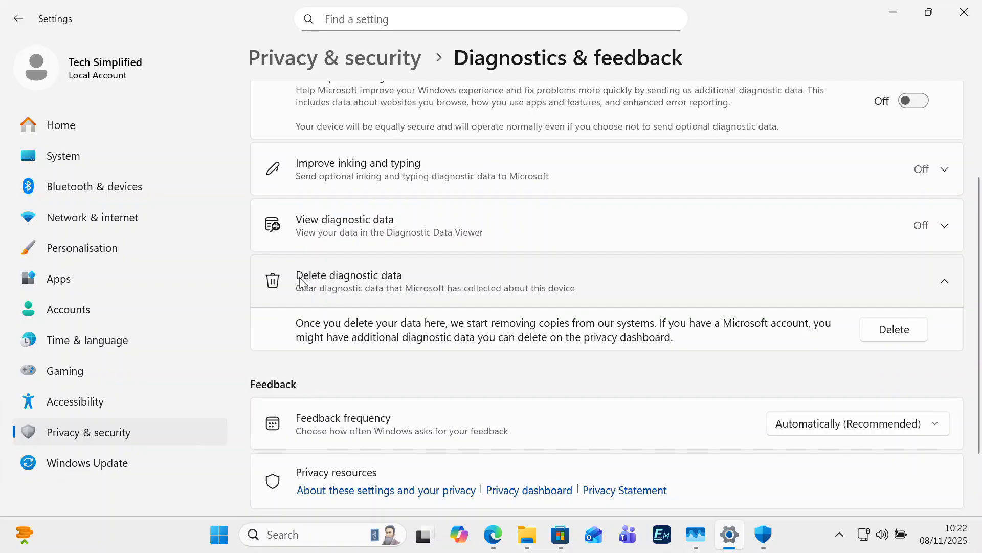
pyautogui.click(886, 330)
pyautogui.hotkey('alt', 'Left')
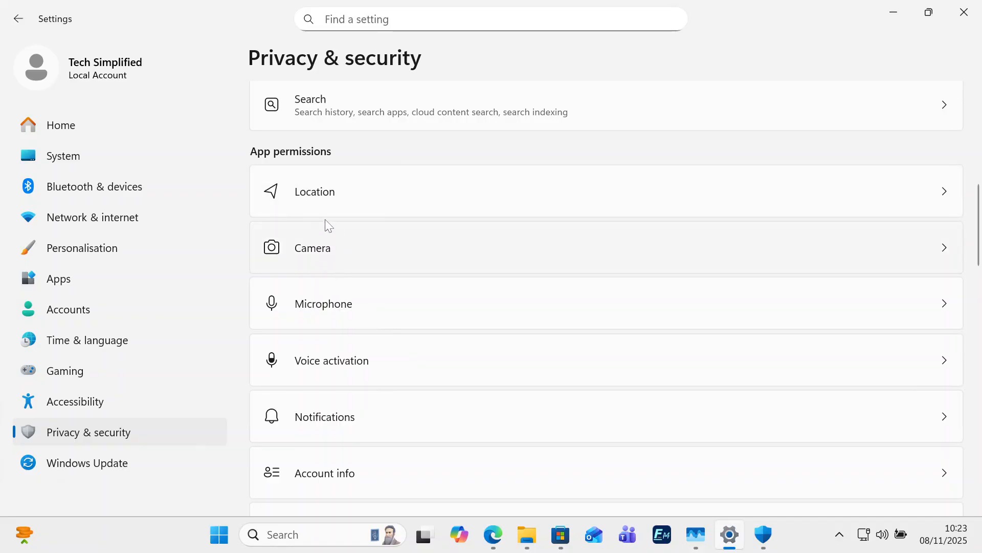
# Step: Open the Camera app permissions and review which apps can access the camera
pyautogui.click(325, 247)
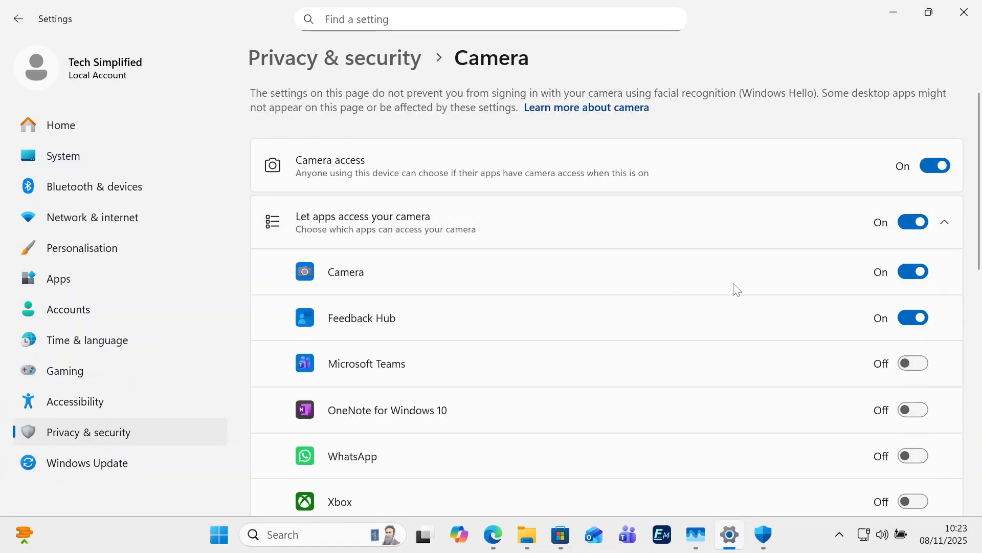
pyautogui.scroll(-2, 412, 318)
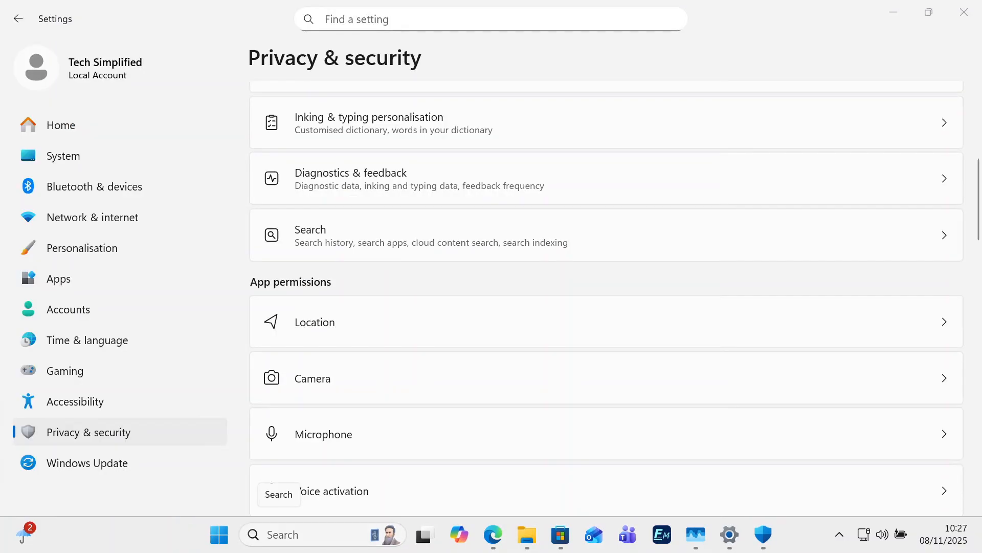
# Step: Search Windows for "services" and open the Services console
pyautogui.click(278, 535)
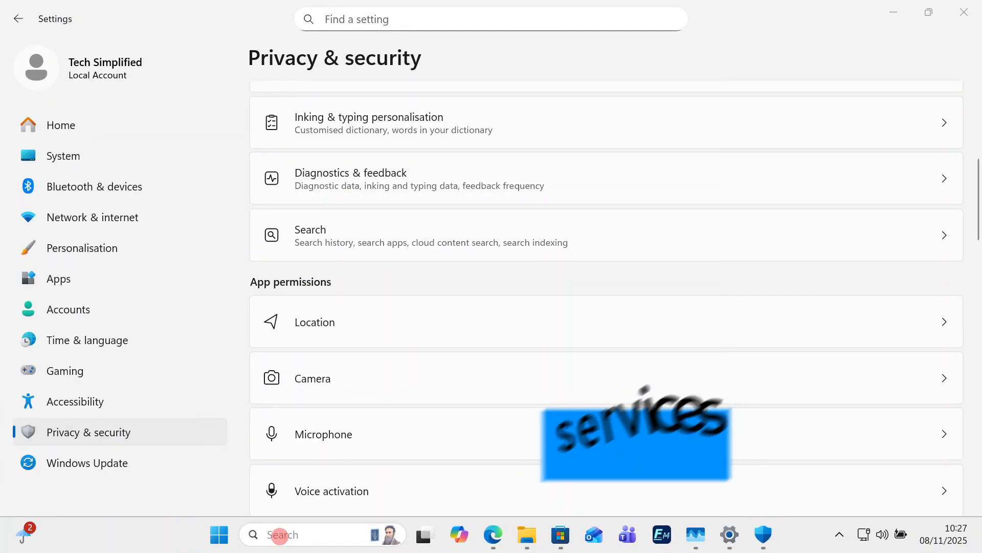
pyautogui.write('sevices')
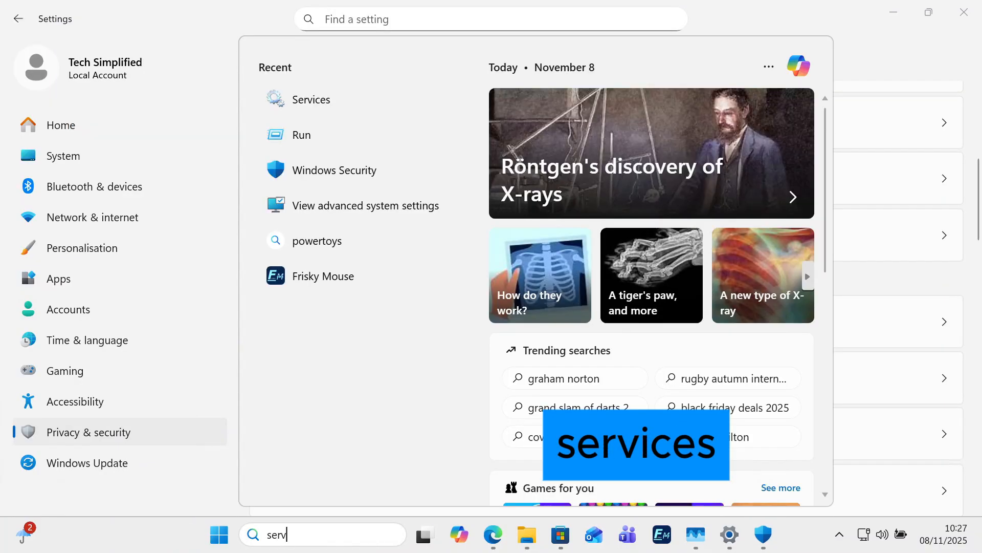
pyautogui.click(347, 161)
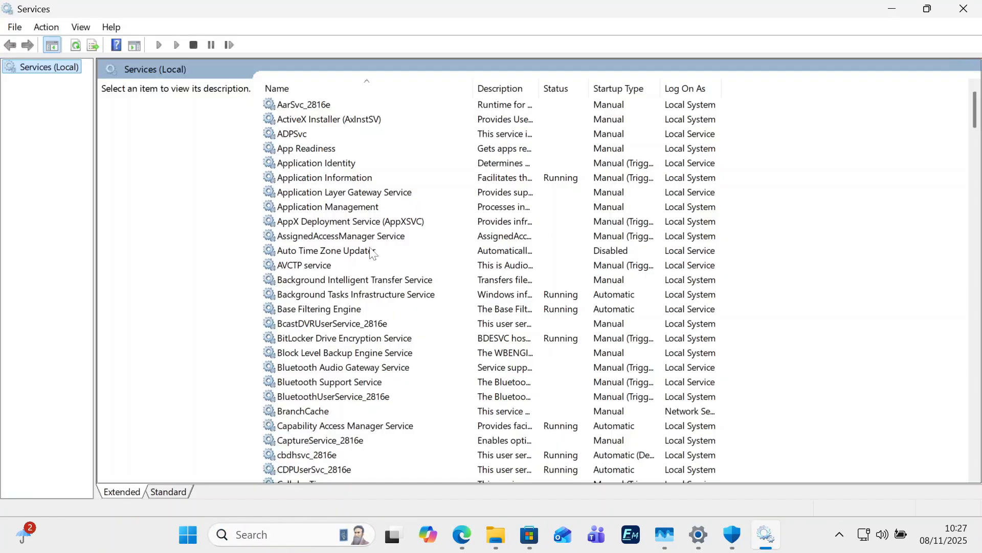
# Step: Find the Connected User Experiences and Telemetry service in the list and stop it
pyautogui.scroll(-2, 313, 369)
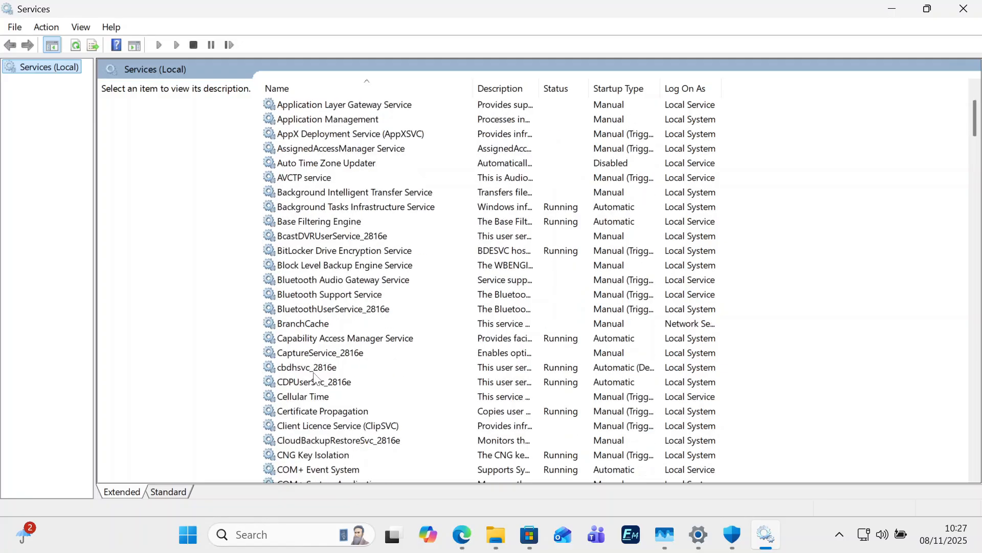
pyautogui.scroll(-4, 317, 225)
pyautogui.click(325, 341)
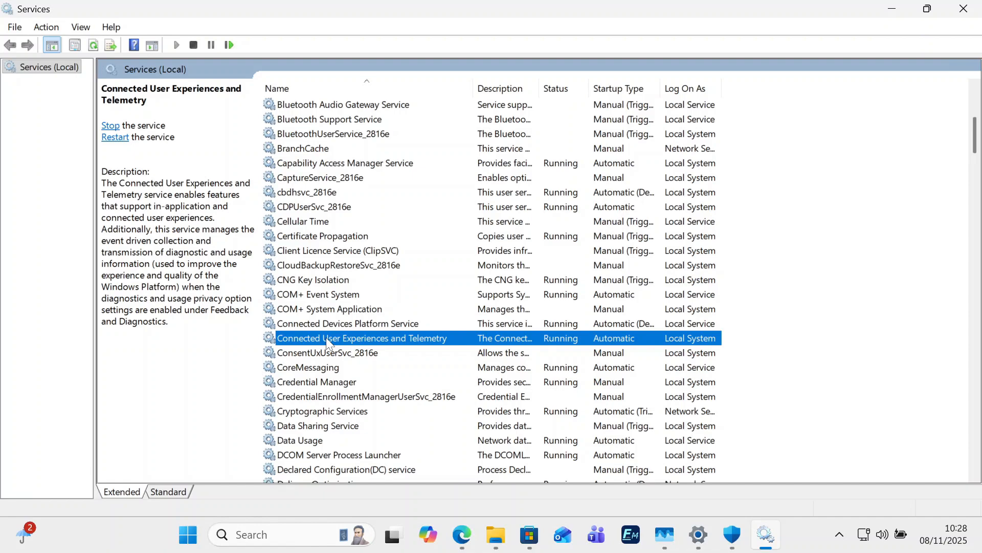
pyautogui.rightClick(565, 340)
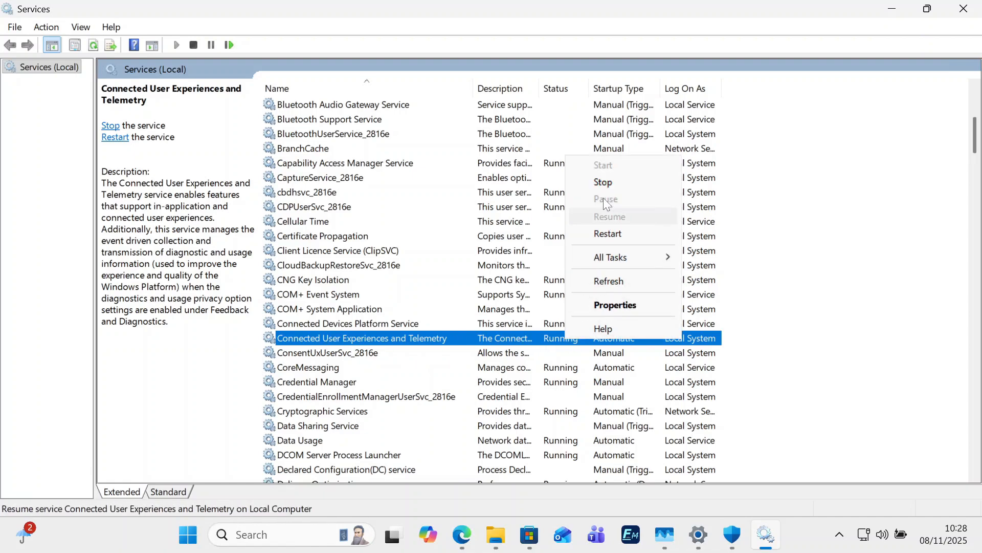
pyautogui.click(604, 183)
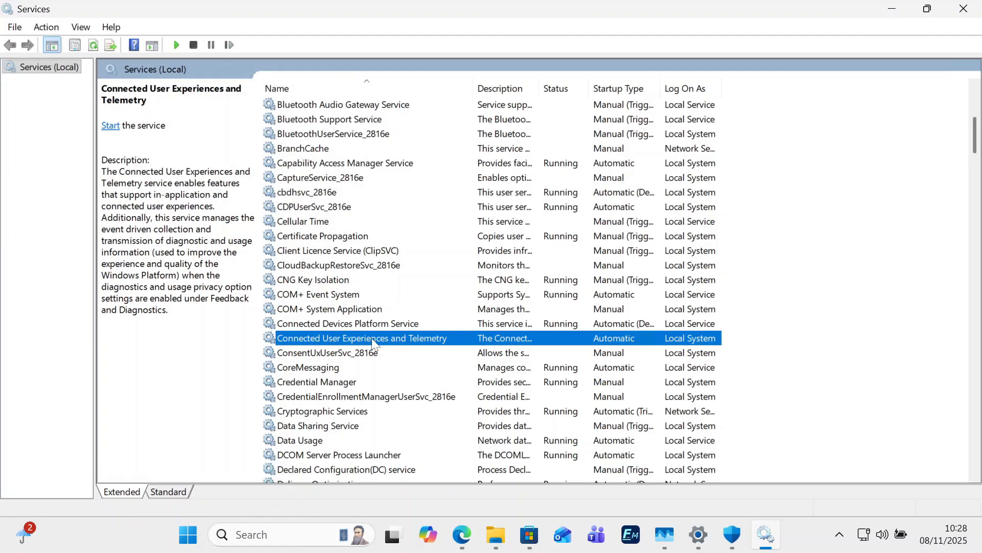
# Step: Set the startup type of the Connected User Experiences and Telemetry service to Disabled, apply the change and close its properties
pyautogui.doubleClick(428, 340)
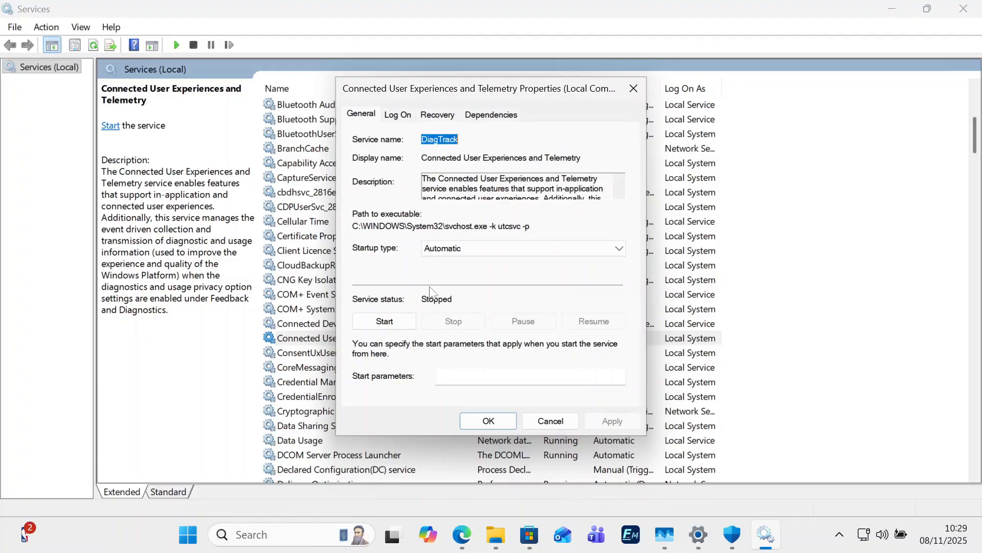
pyautogui.click(436, 251)
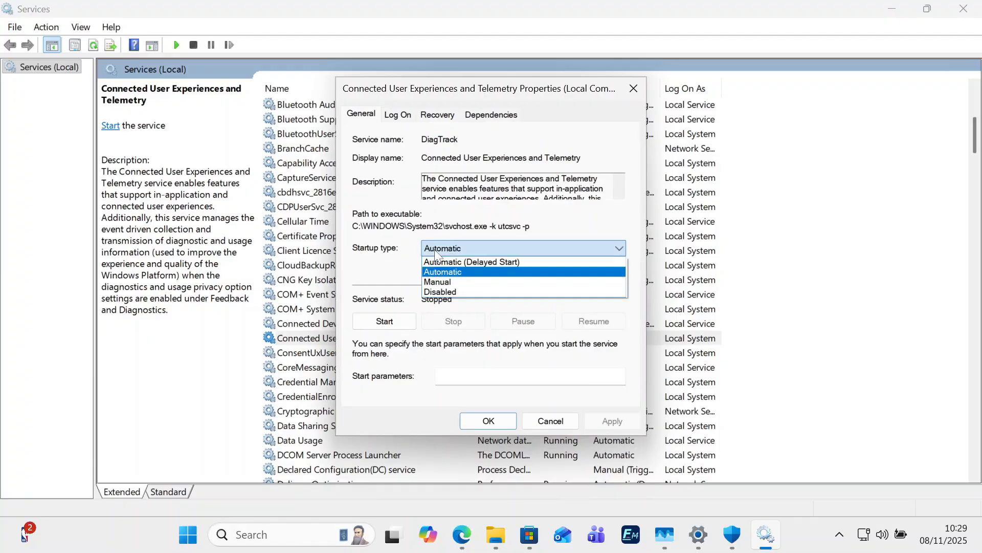
pyautogui.click(439, 291)
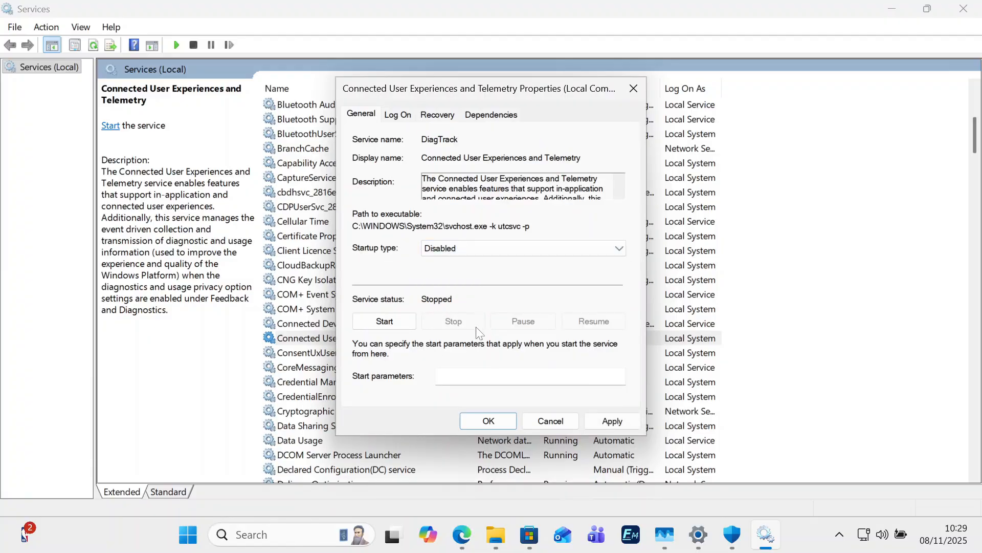
pyautogui.click(615, 423)
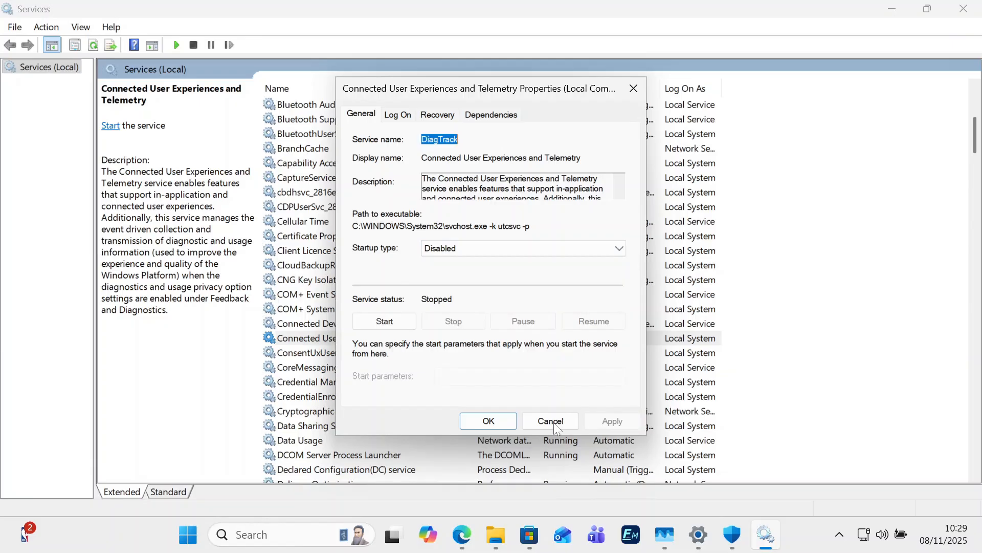
pyautogui.click(493, 423)
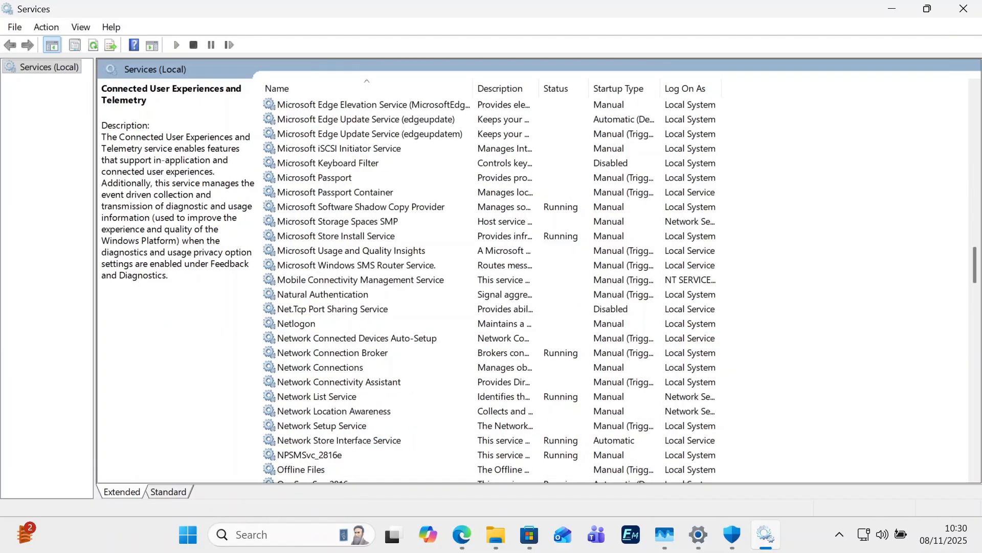